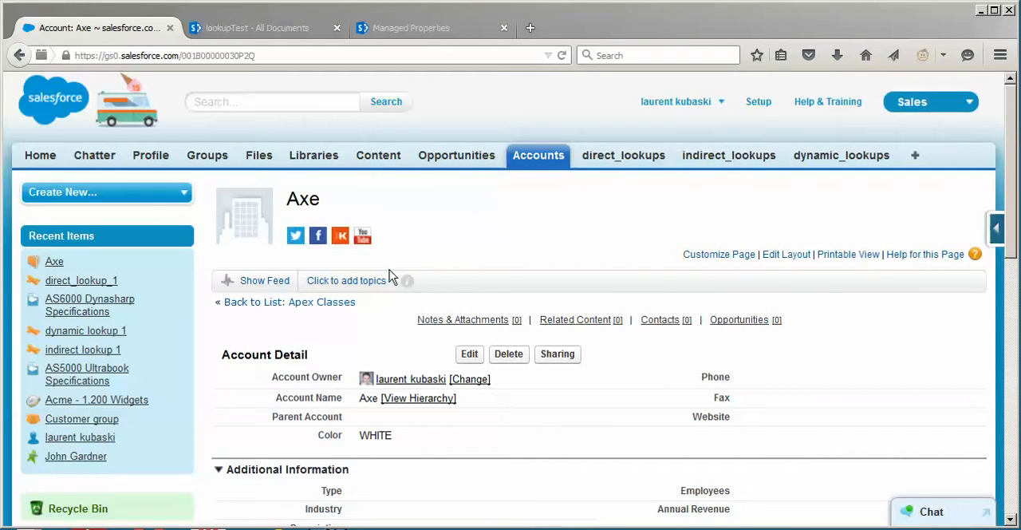
Share the AS7000 UltraFlex Specifications file from the SharePoint Documents folder on the Axe account's feed
click(278, 282)
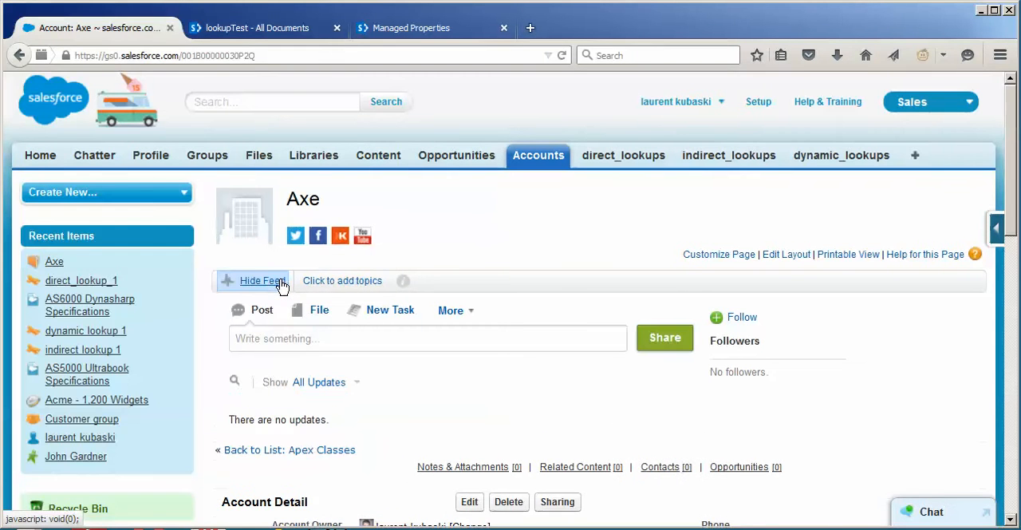
click(317, 312)
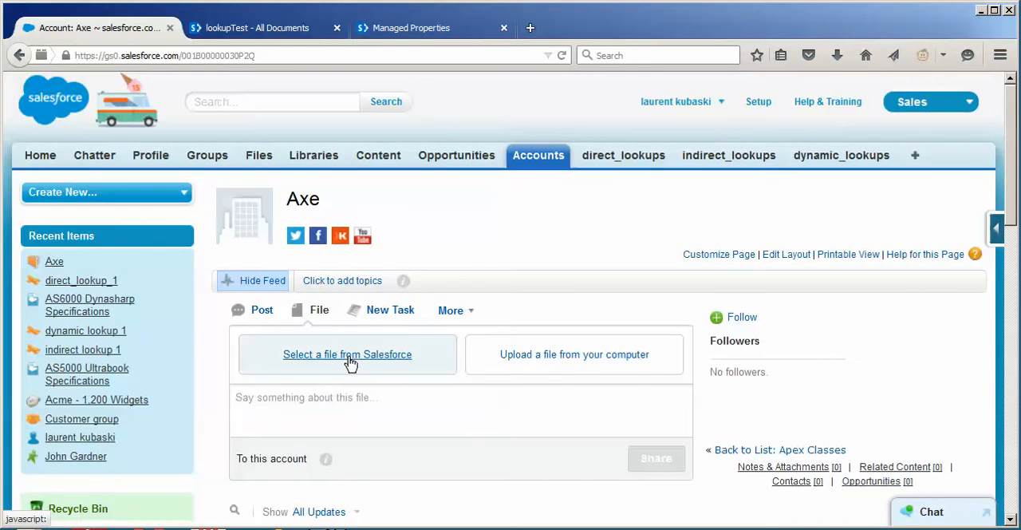
click(349, 356)
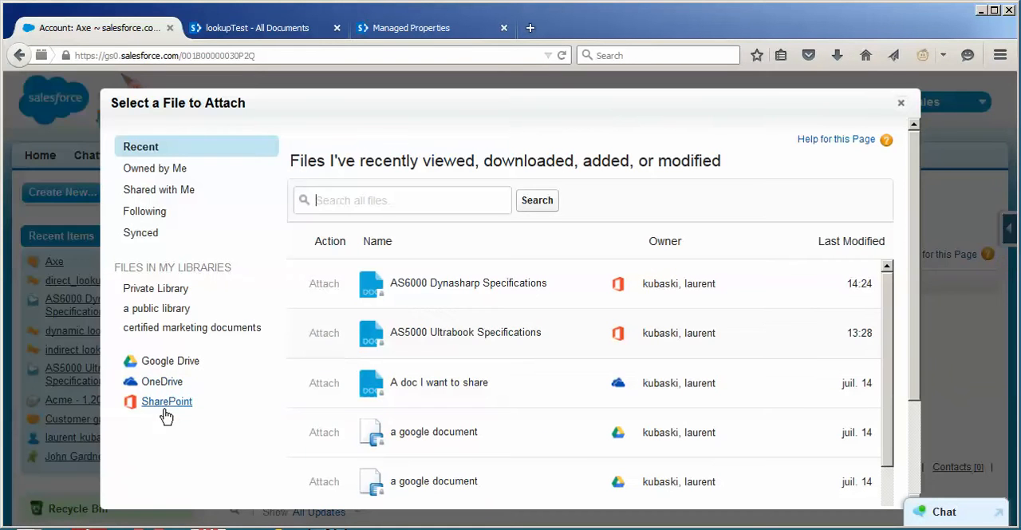
click(164, 405)
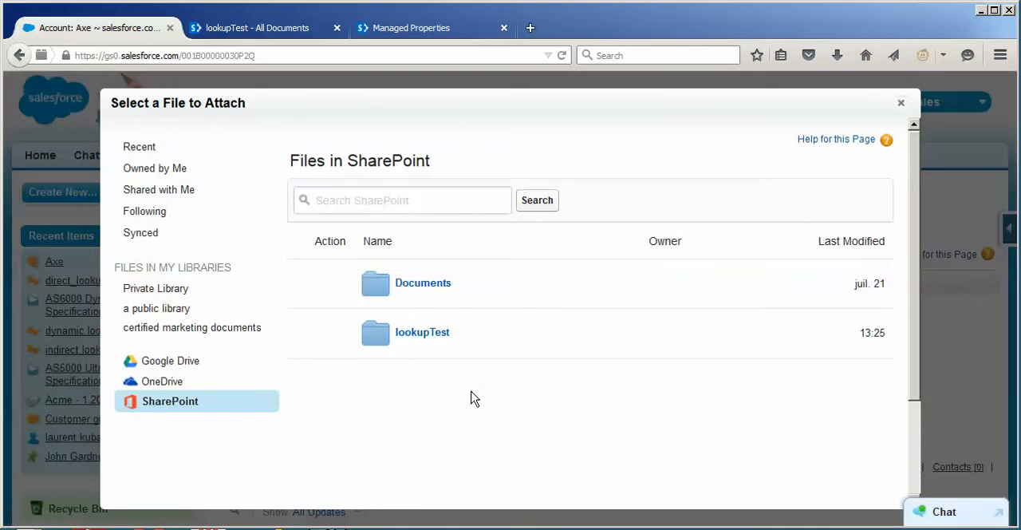
click(415, 283)
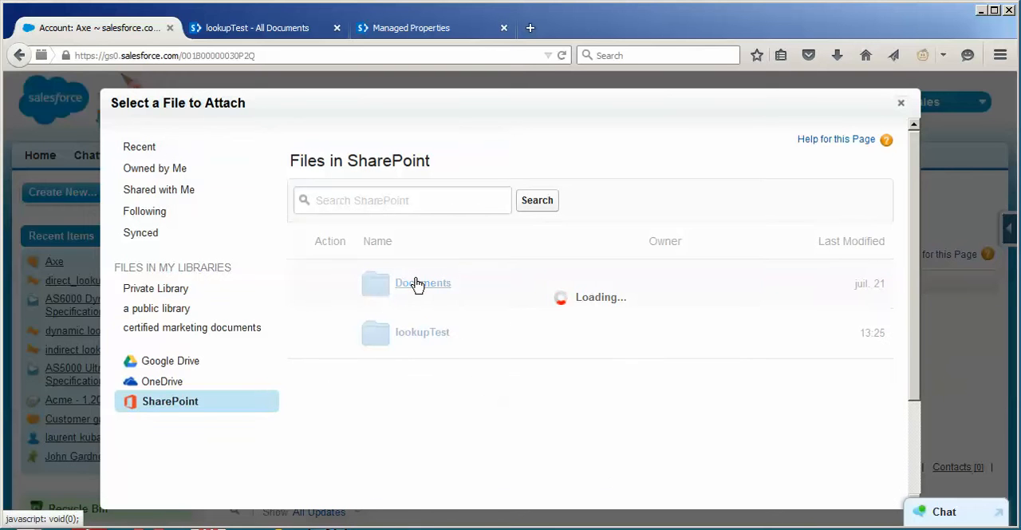
click(429, 433)
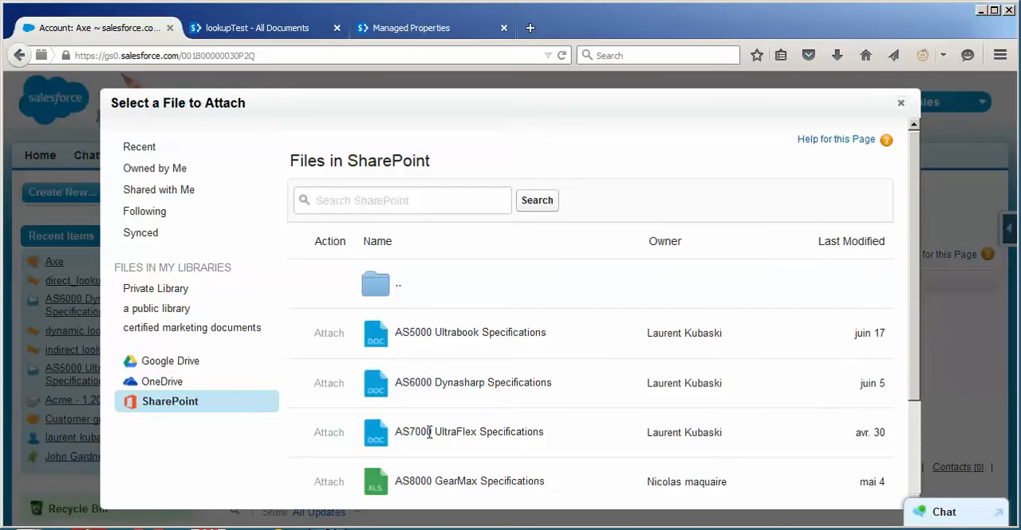
click(329, 433)
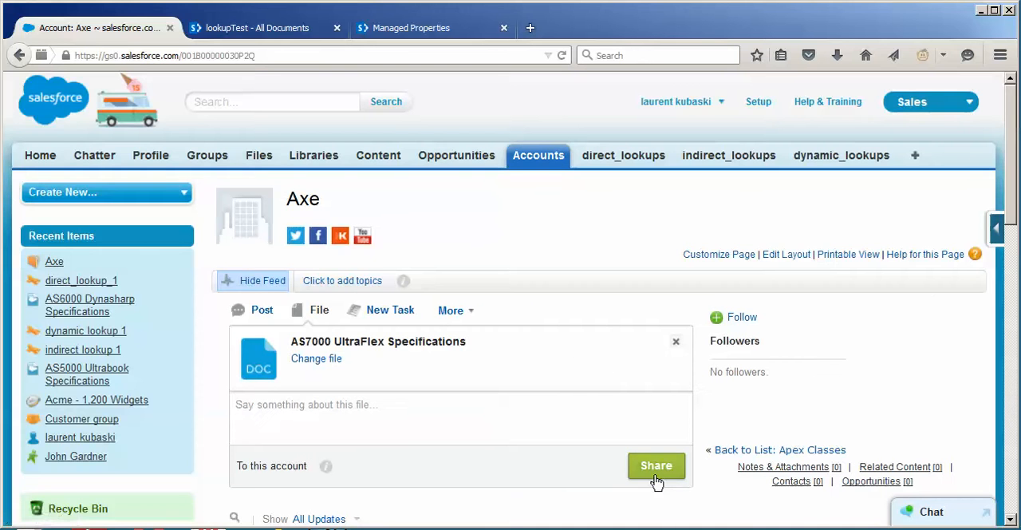
click(656, 466)
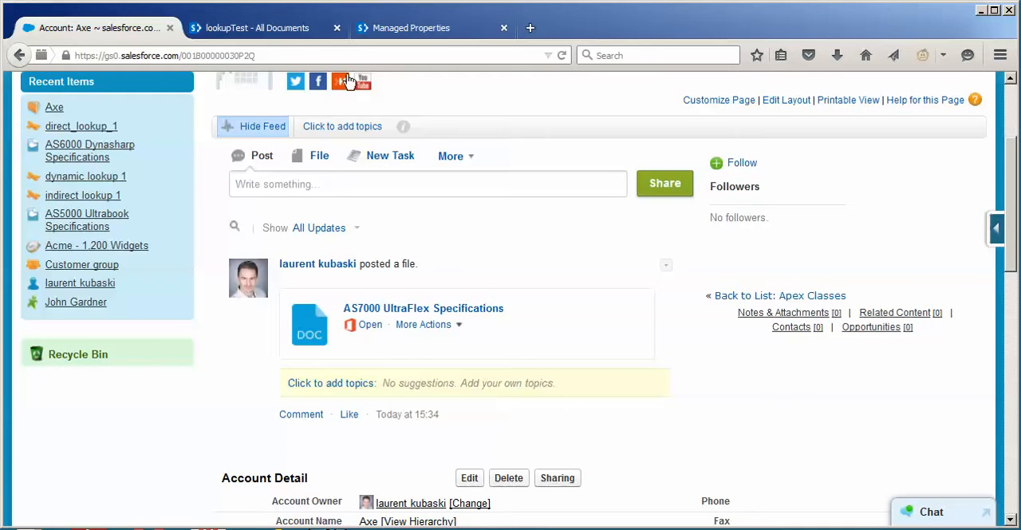
Reload the Axe account page and check its Notes & Attachments list for the shared file
click(312, 56)
key(Return)
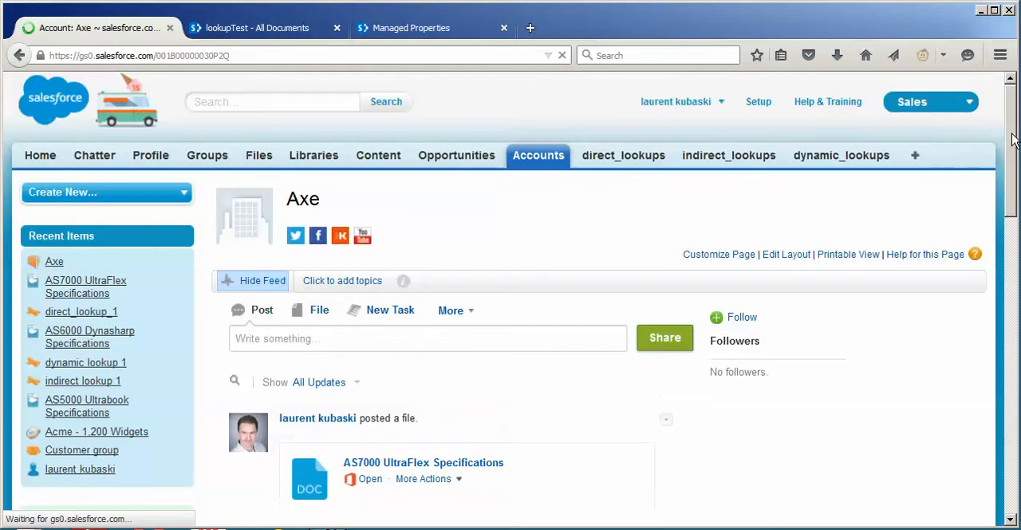
drag(1015, 137, 1017, 386)
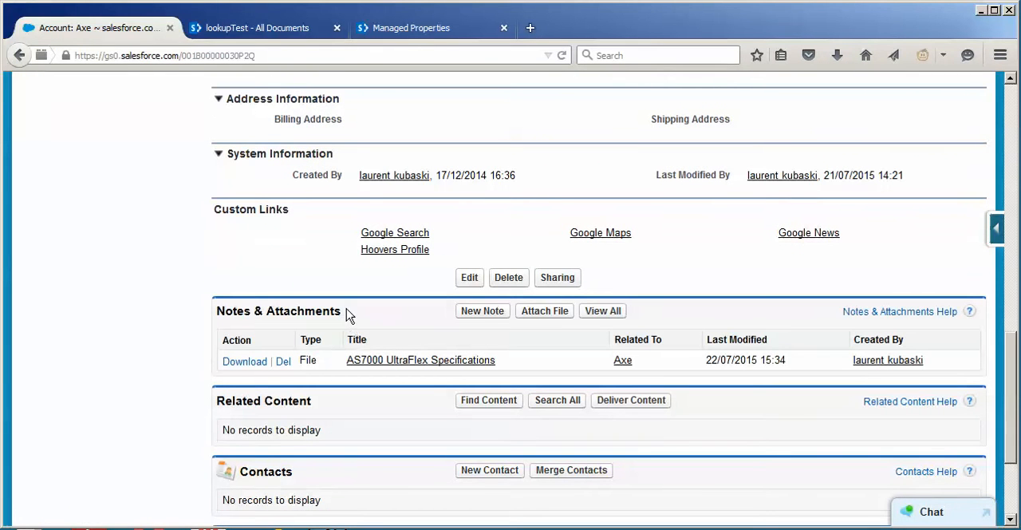
drag(345, 313, 221, 313)
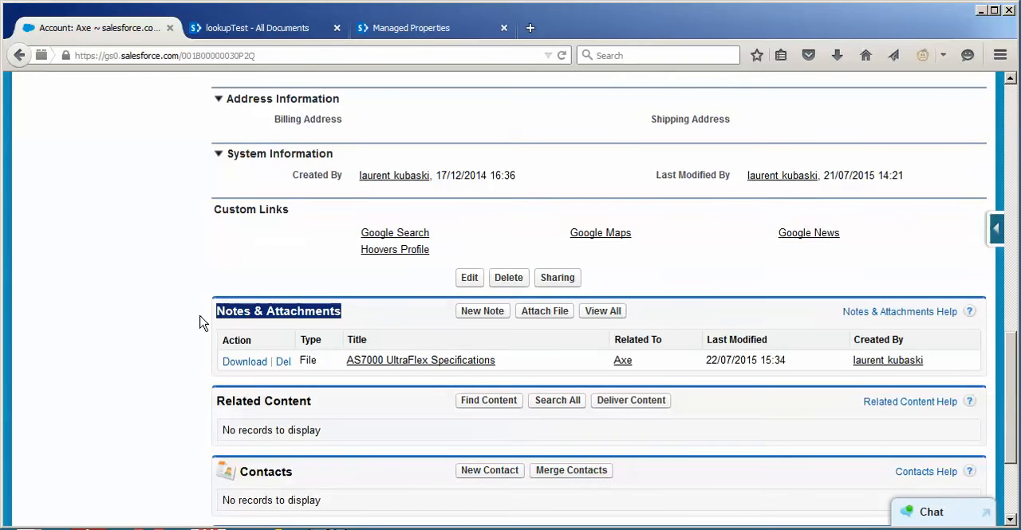
click(201, 319)
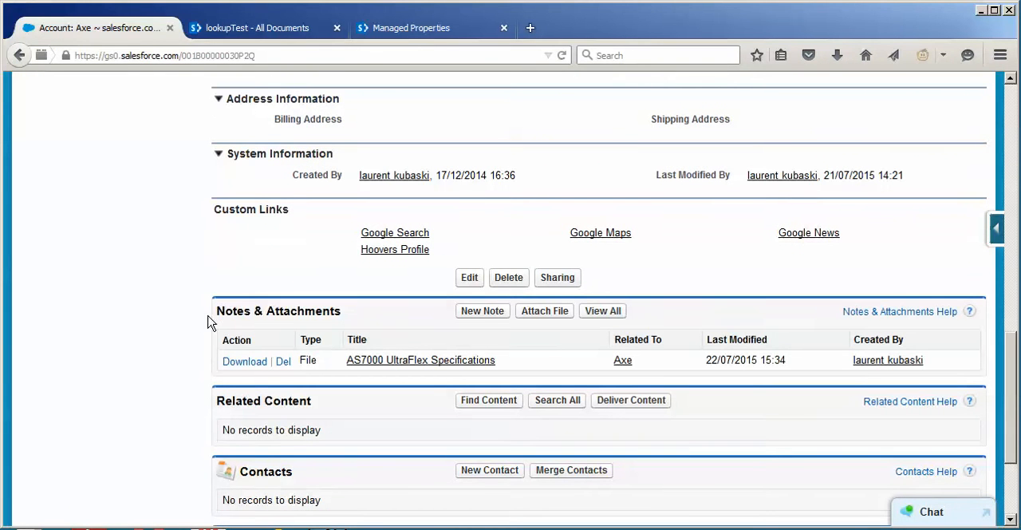
Open the attached AS7000 UltraFlex Specifications file's detail page and check where the file is managed
click(437, 363)
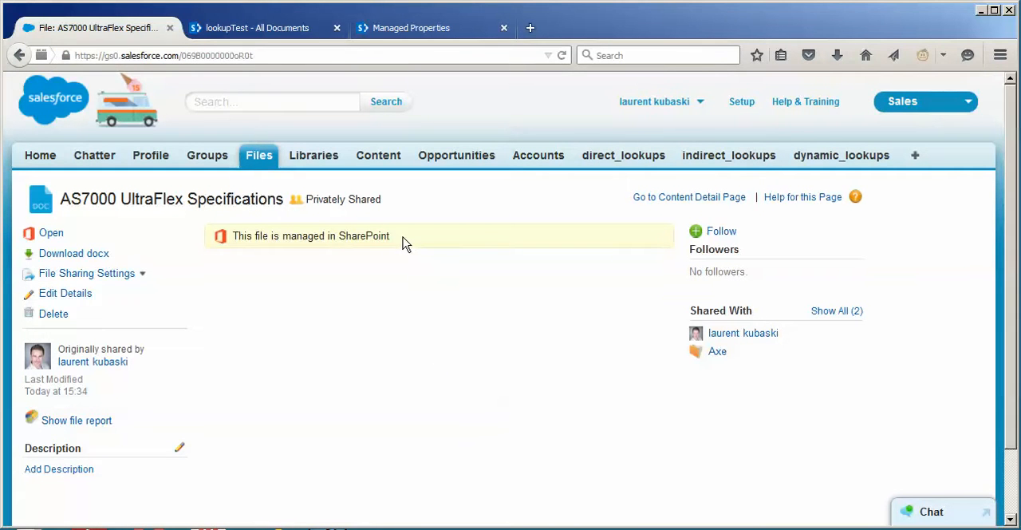
drag(403, 237, 235, 240)
click(470, 415)
Open the direct_lookup_1 record from the direct_lookups objects and examine its SharePoint Online related list
click(594, 163)
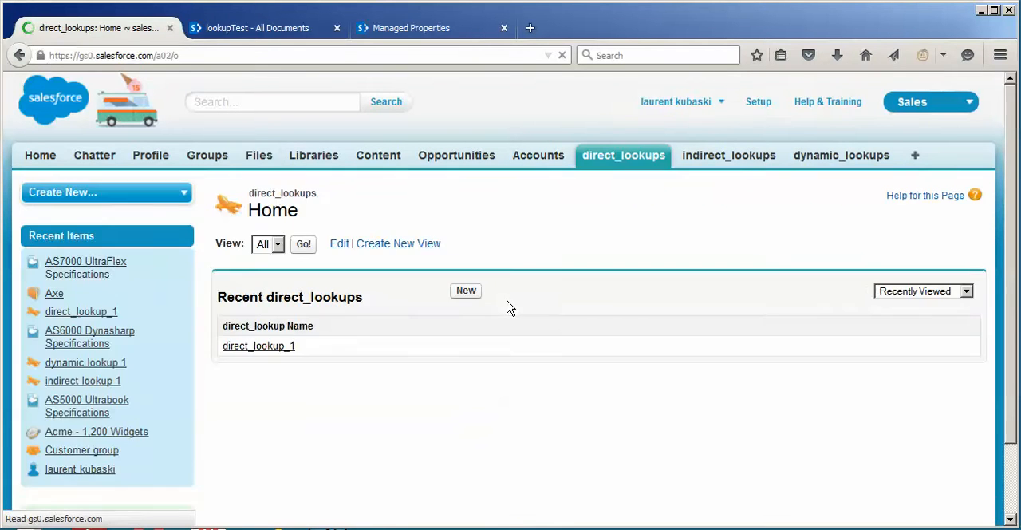
click(282, 346)
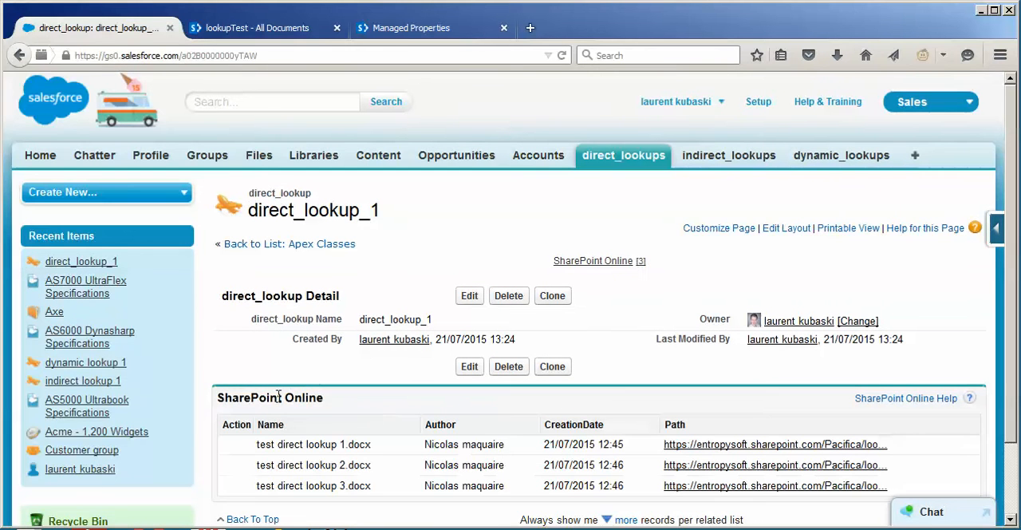
drag(325, 398, 217, 398)
click(371, 405)
scroll(371, 405, down, 1)
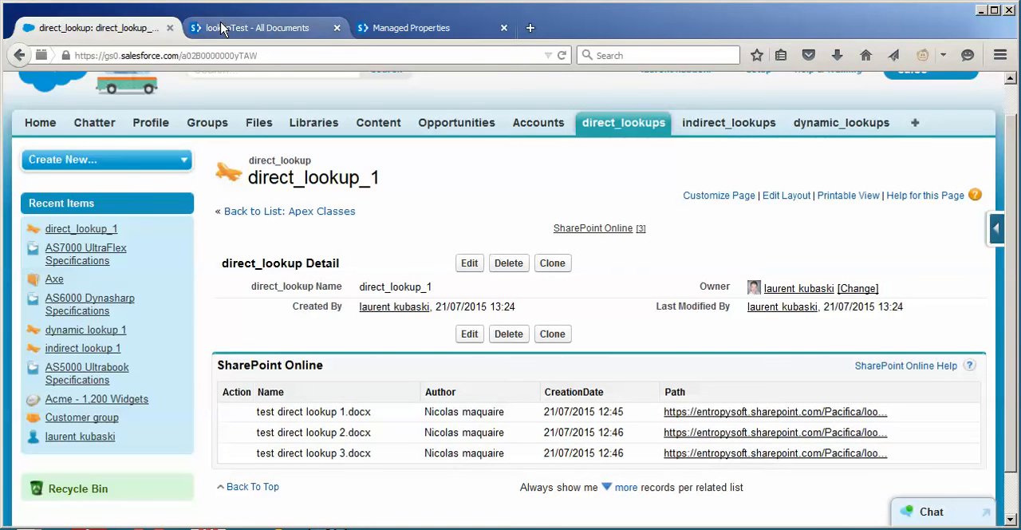
Switch to the SharePoint lookupTest library, open the test direct lookup folder and inspect the documents' SALESFORCEID values
click(251, 28)
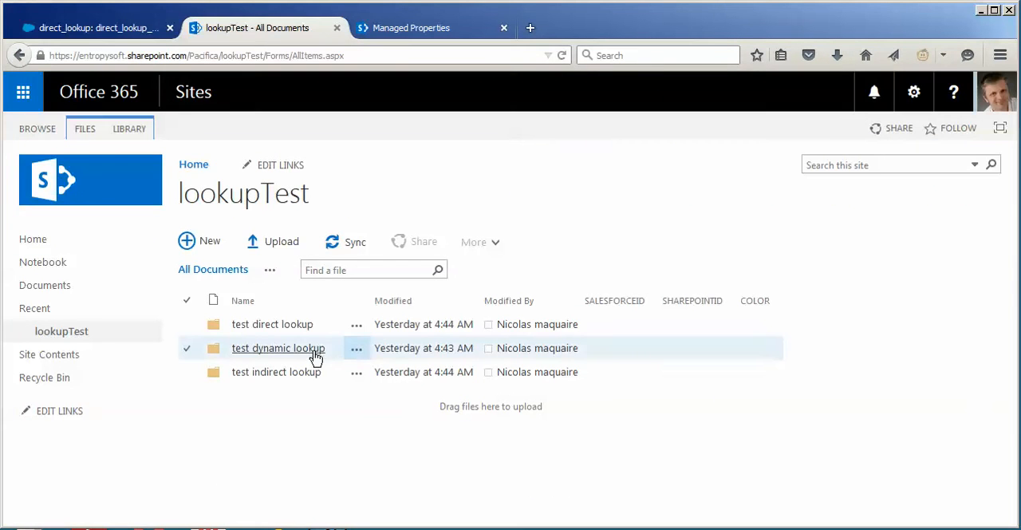
click(275, 330)
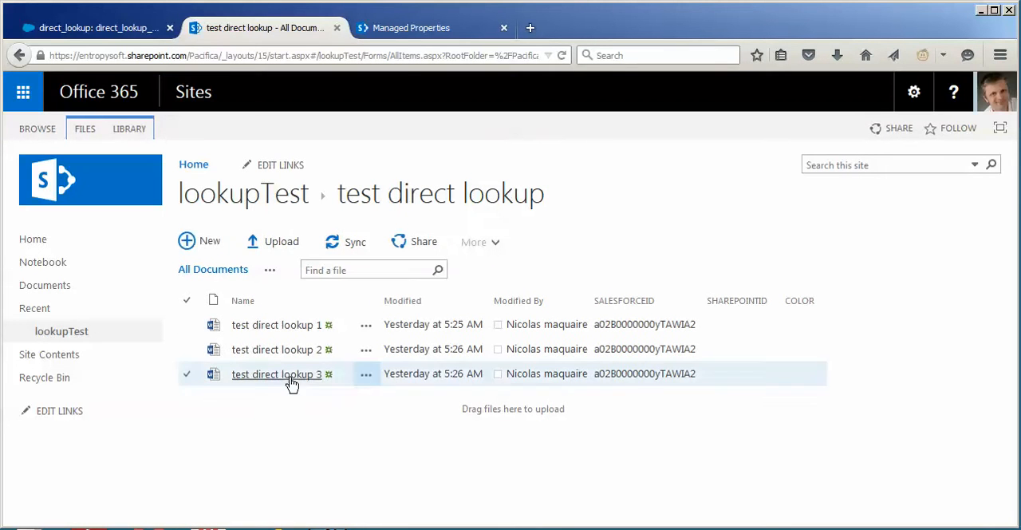
click(277, 351)
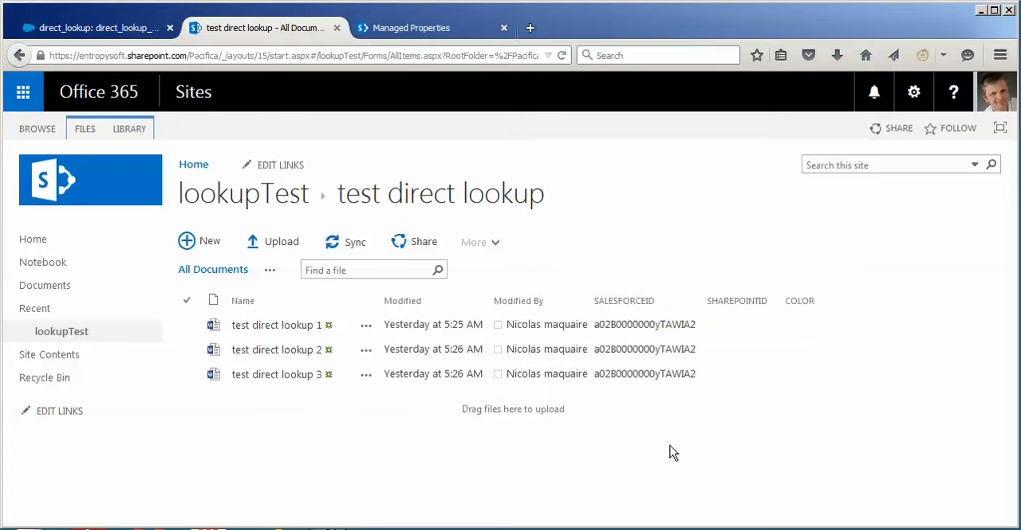
click(601, 326)
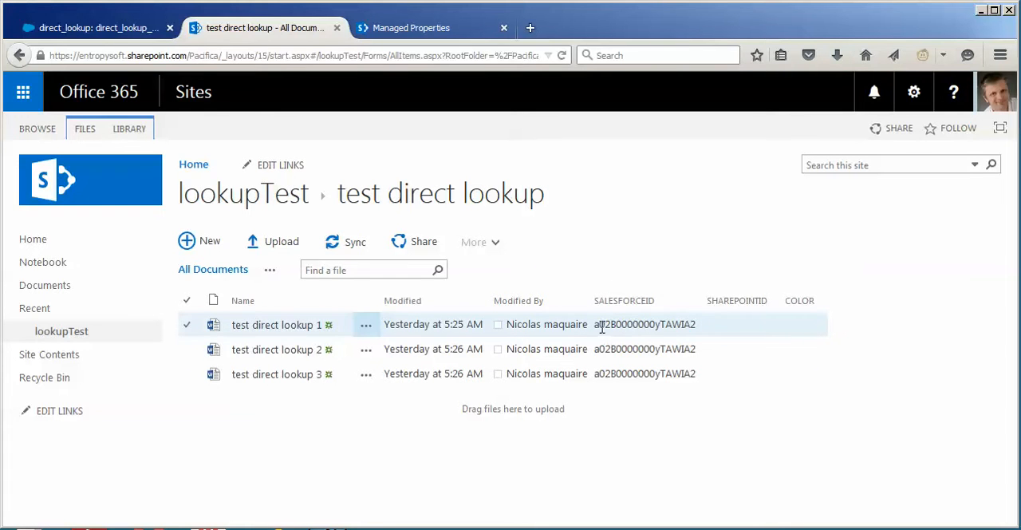
Compare the record ID in the direct_lookup_1 page address with the SALESFORCEID column in SharePoint
click(65, 32)
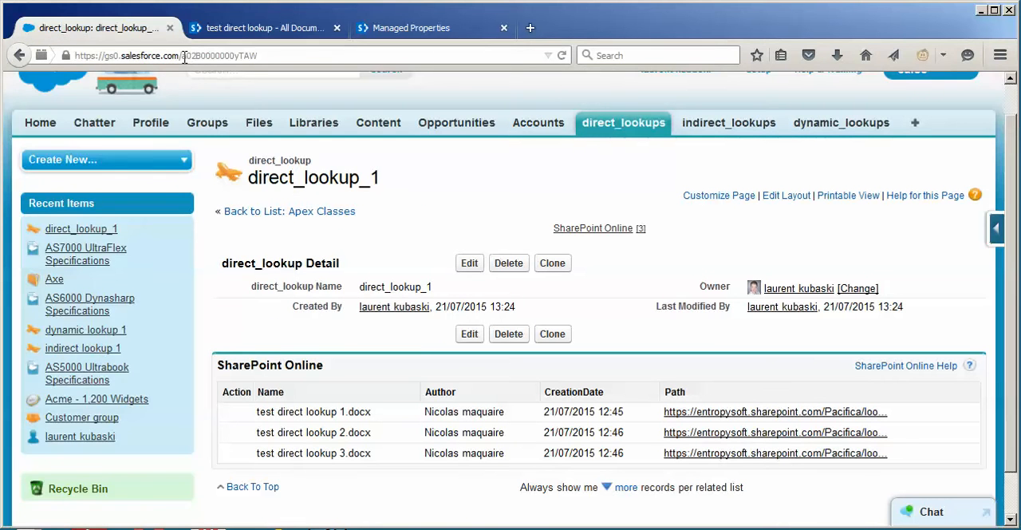
drag(182, 56, 280, 56)
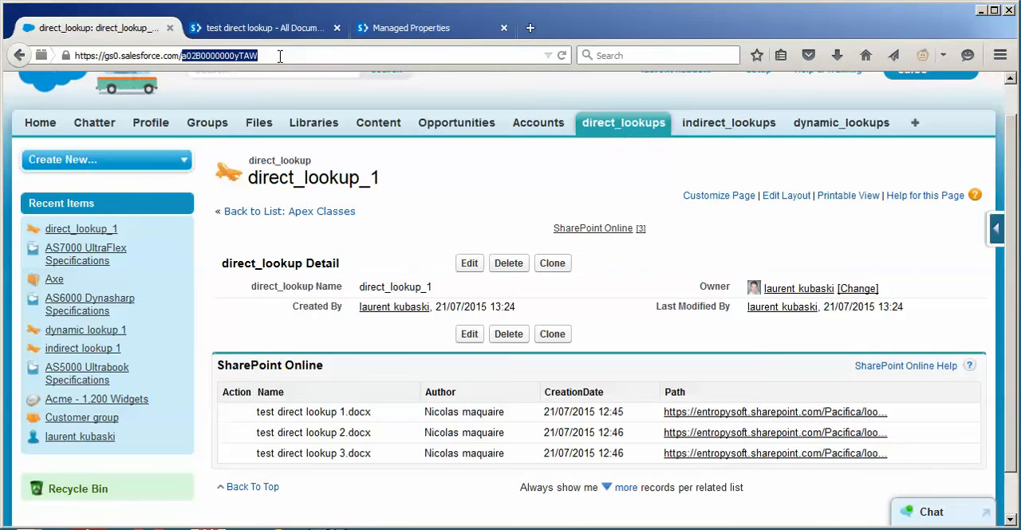
click(255, 29)
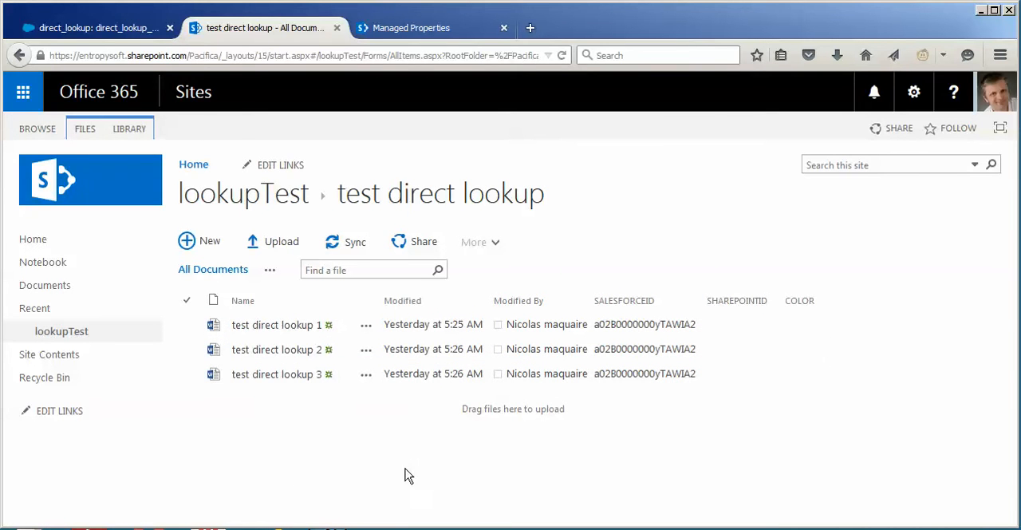
Return to Salesforce, search Setup for "ext" and open the items_SharePoint_Online external object definition
click(85, 31)
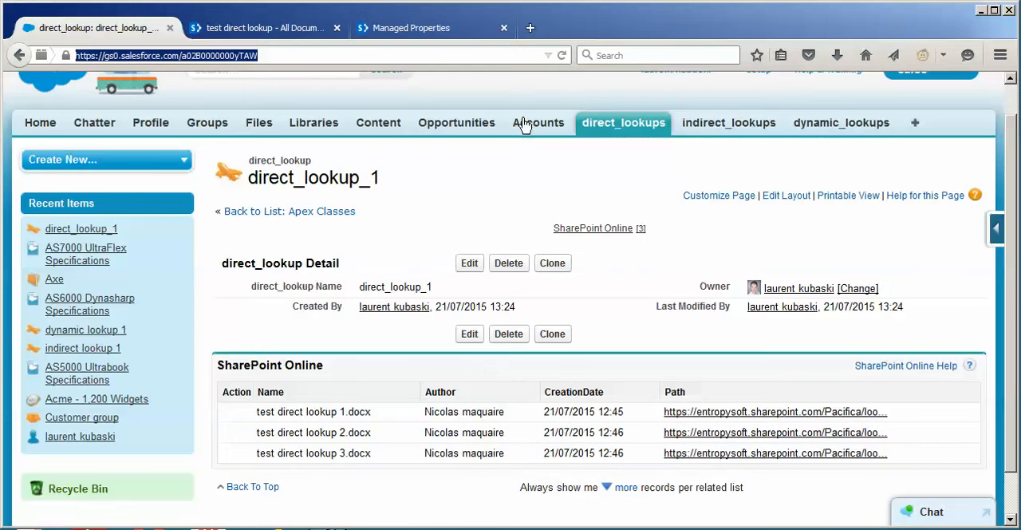
scroll(997, 171, up, 1)
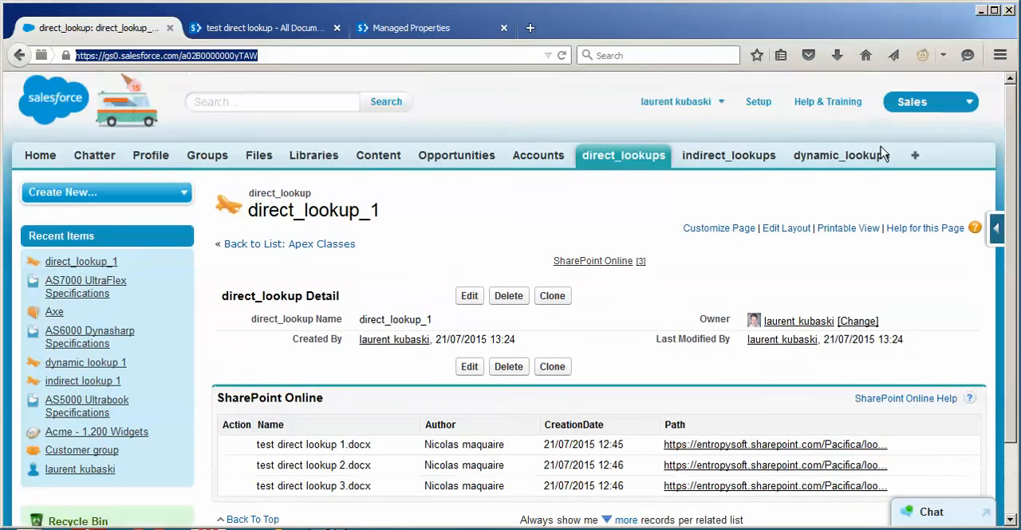
click(759, 102)
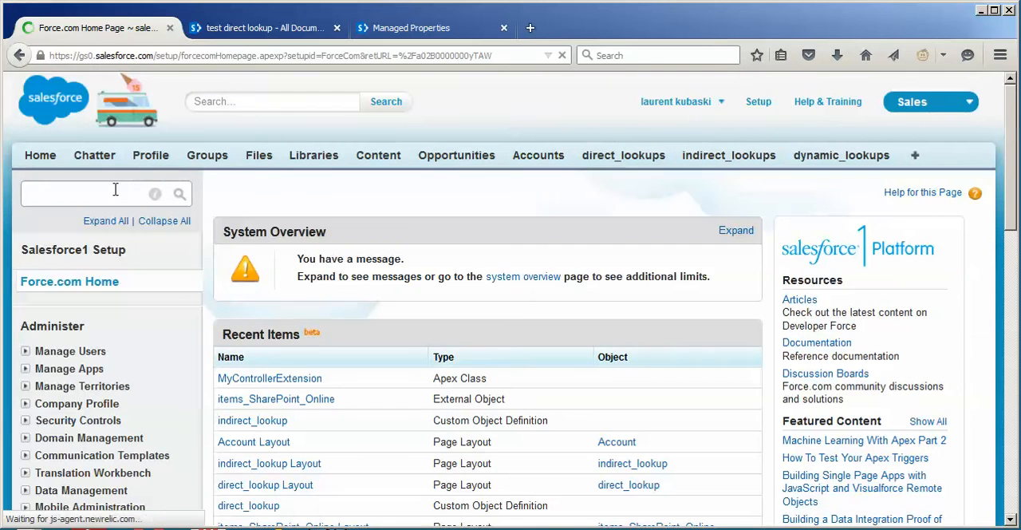
click(116, 192)
text(ext)
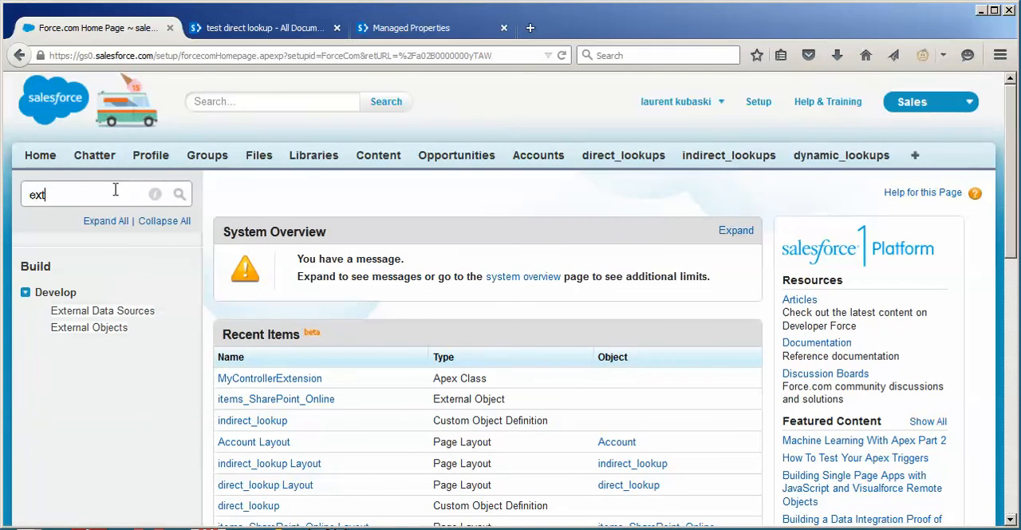
click(105, 329)
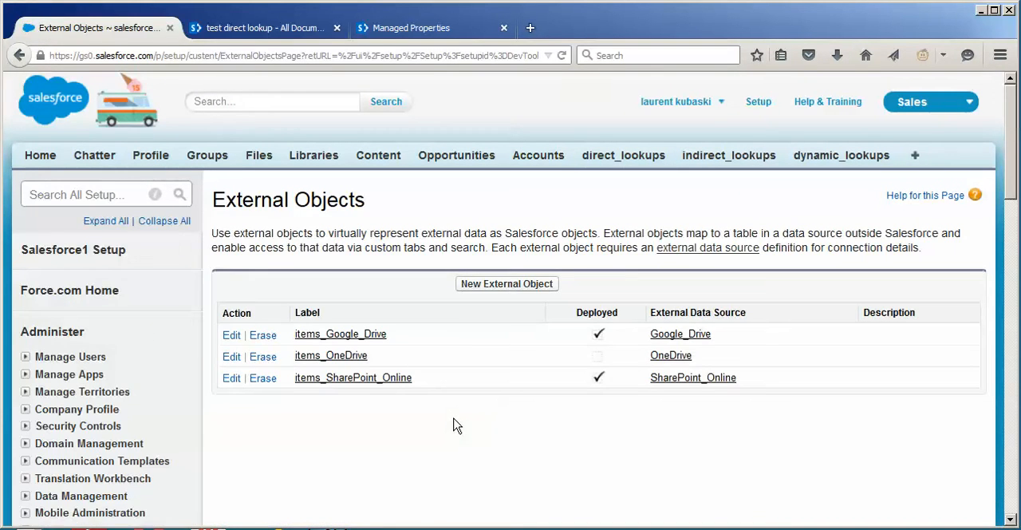
click(404, 378)
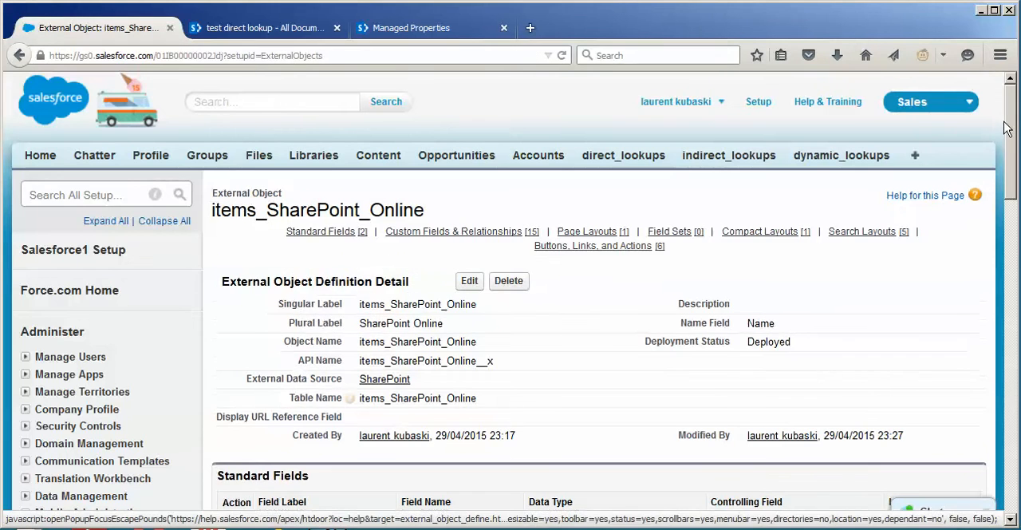
Examine the data type of the salesforceid field among the external object's custom fields and relationships
scroll(1012, 158, down, 2)
scroll(1011, 157, down, 10)
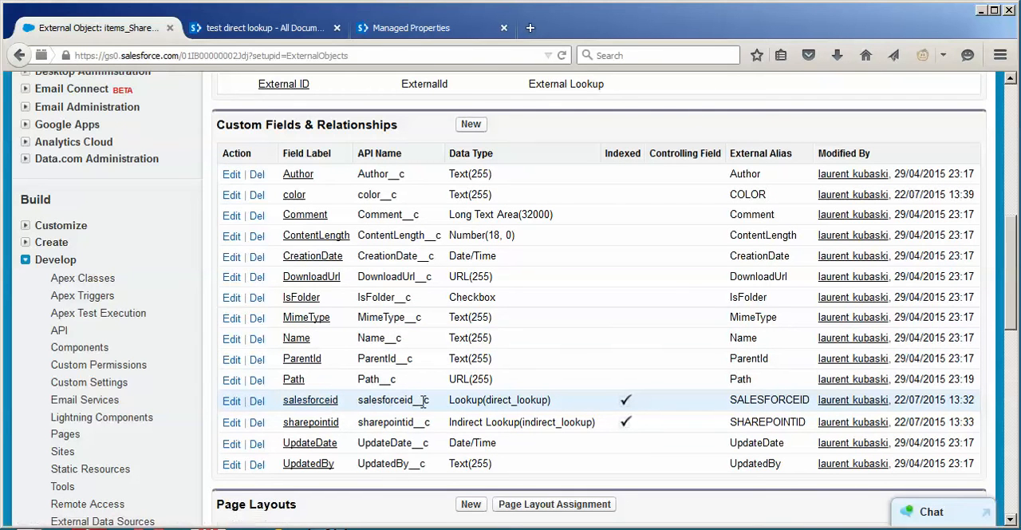
double_click(460, 401)
click(470, 126)
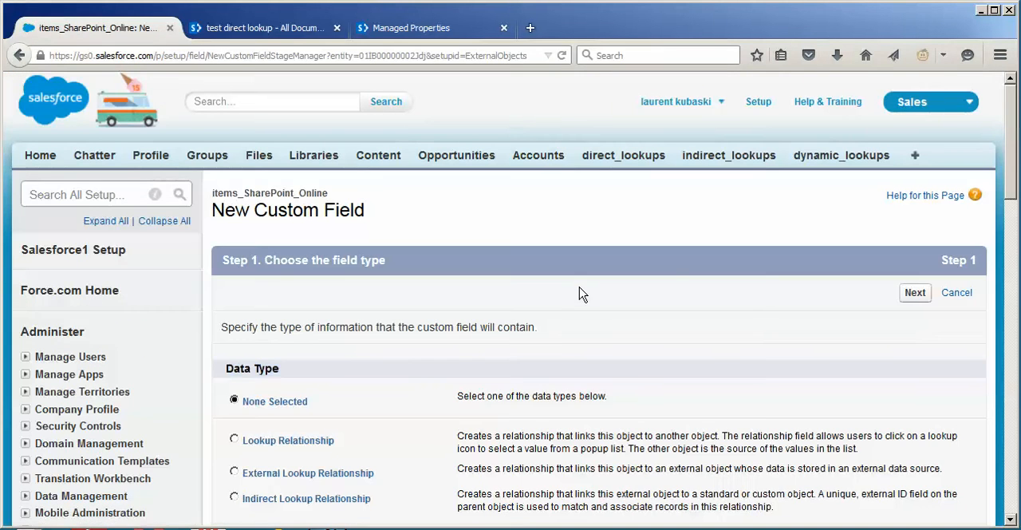
scroll(580, 293, down, 3)
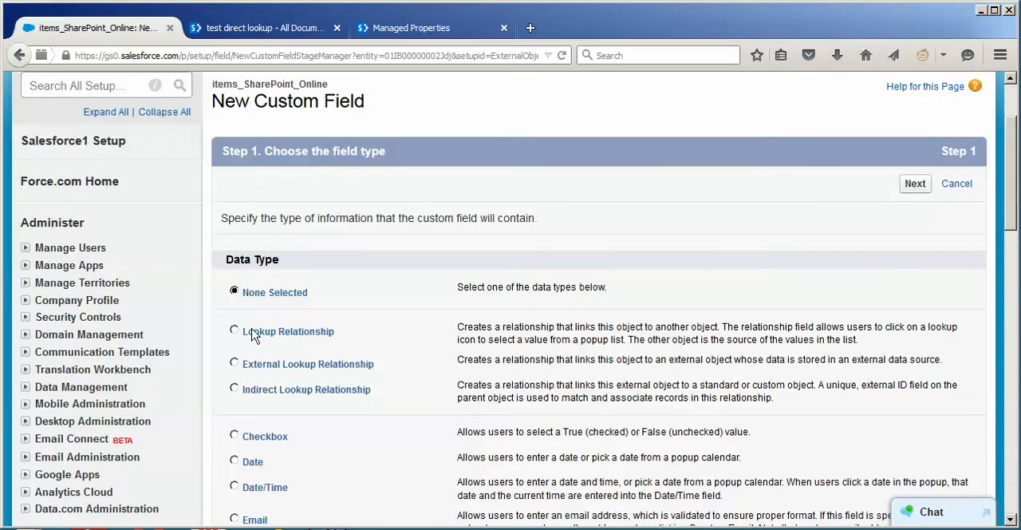
click(234, 330)
click(953, 190)
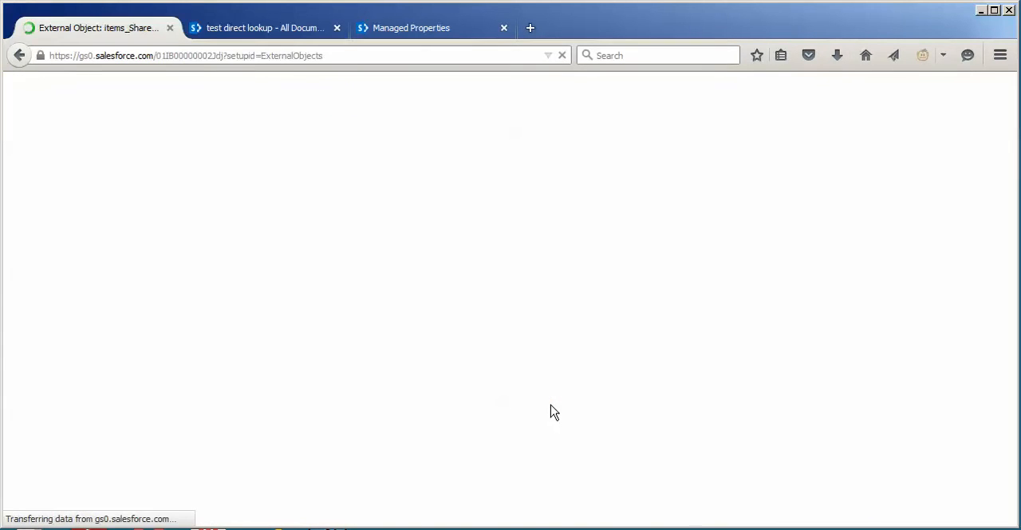
Check the external alias of the salesforceid field in the external object's Custom Fields & Relationships list
scroll(996, 226, down, 3)
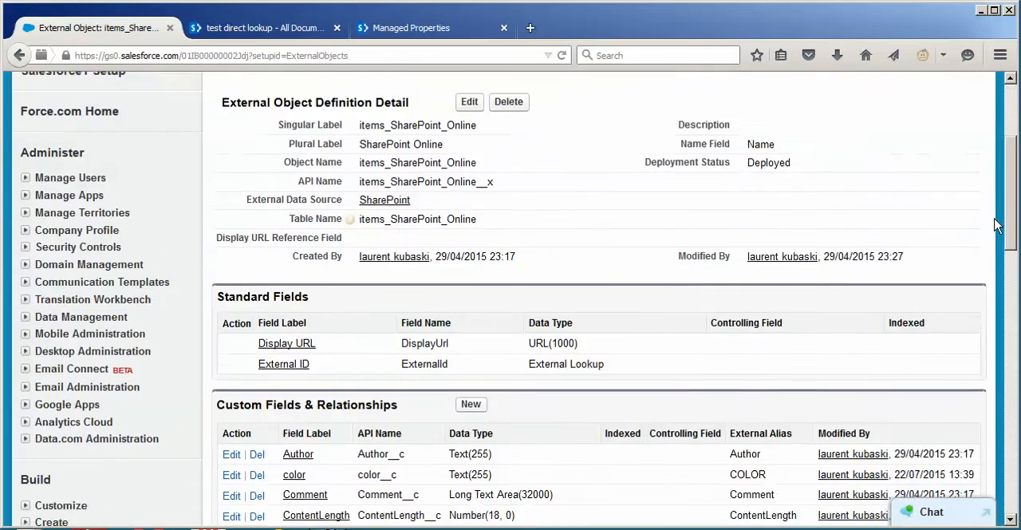
scroll(995, 226, down, 5)
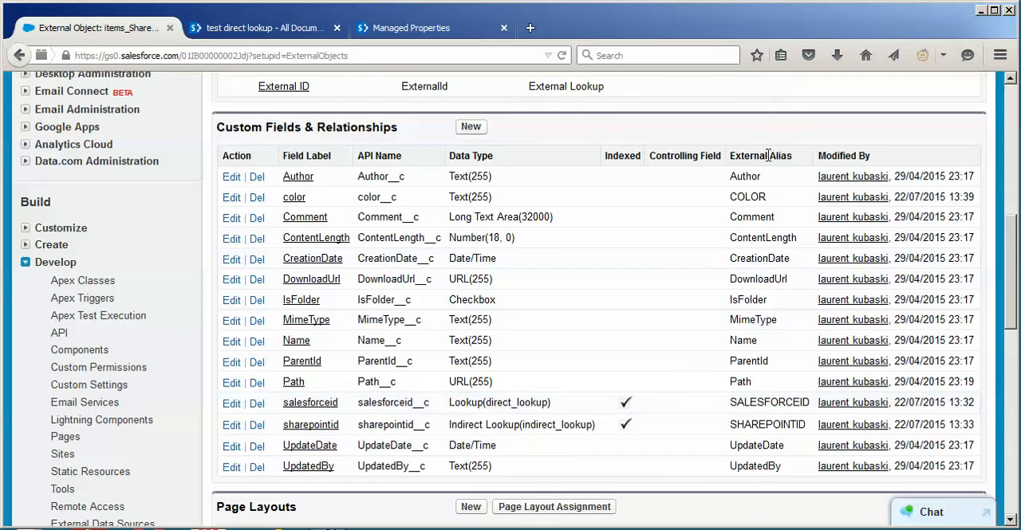
double_click(777, 404)
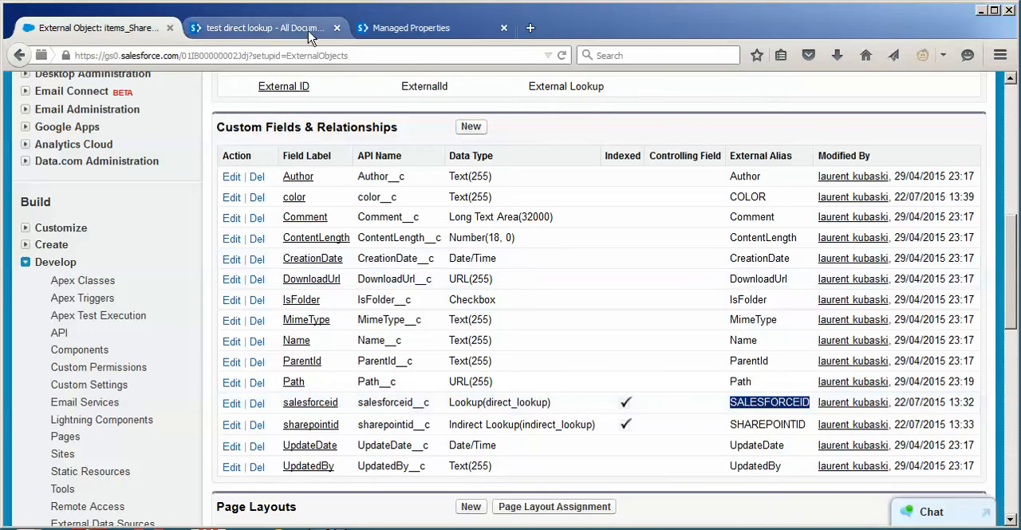
Switch to SharePoint's Managed Properties page, filter for SALESFORCEID and inspect its mapped crawled property
click(404, 33)
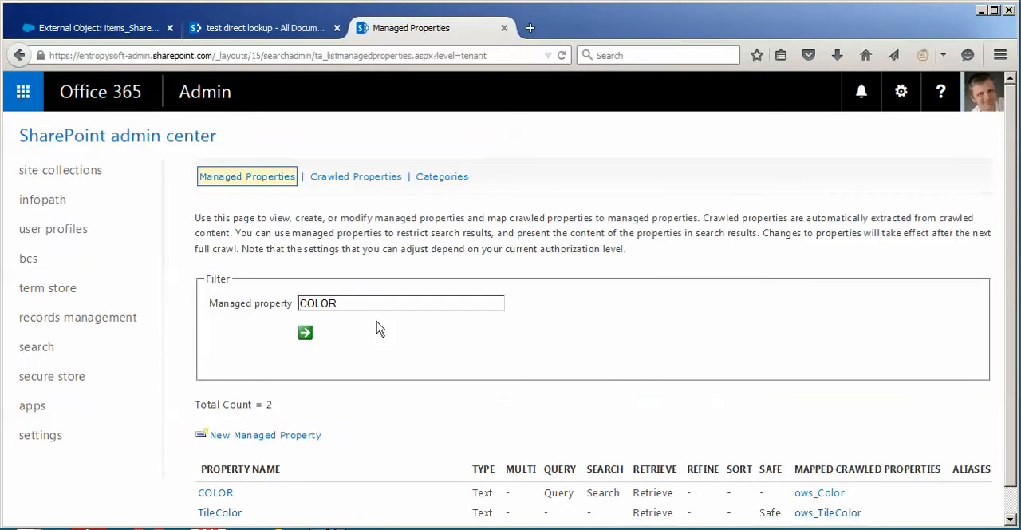
double_click(348, 300)
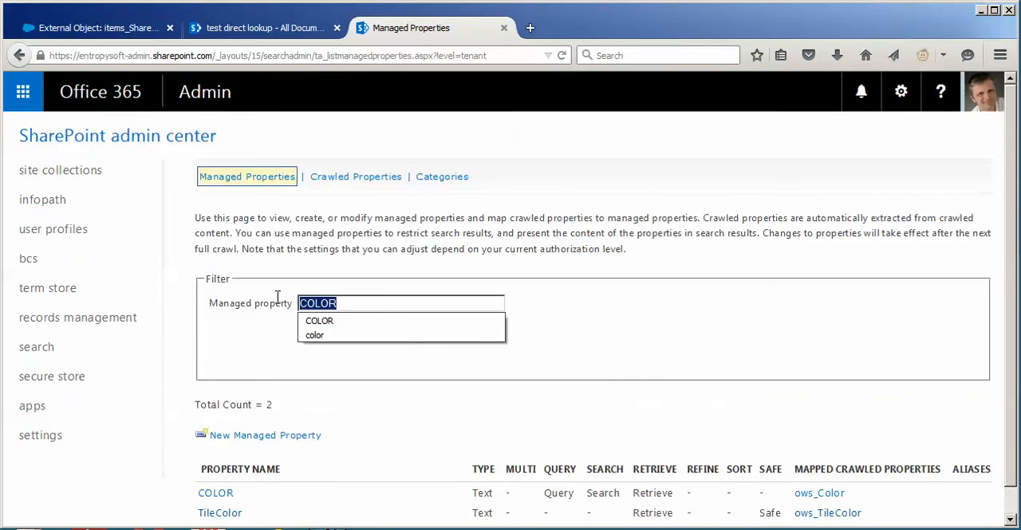
text(SALESFOR)
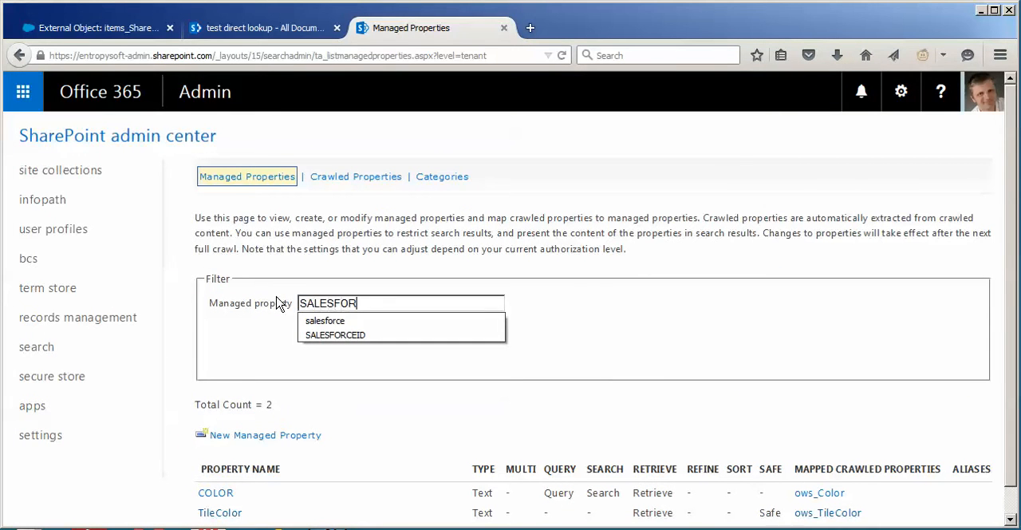
text(CEID)
click(571, 319)
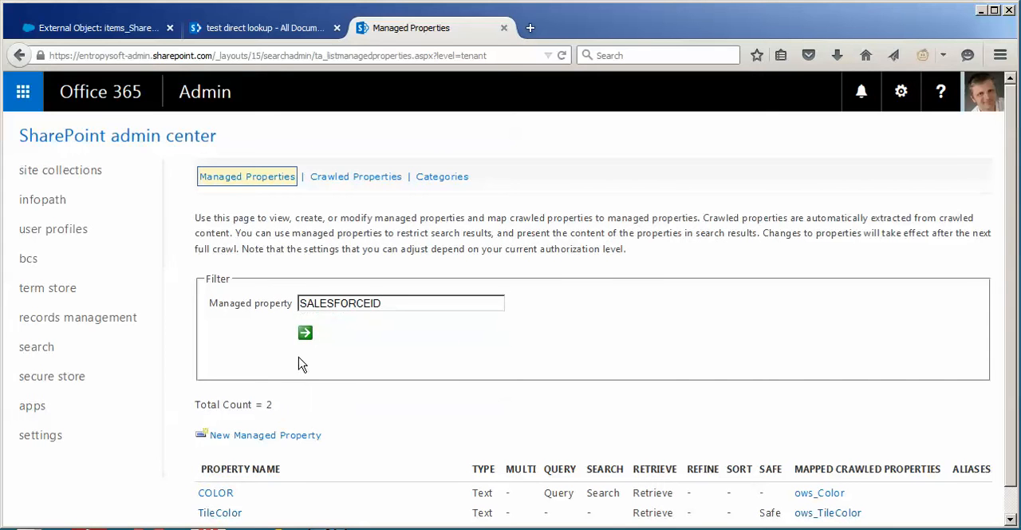
click(720, 330)
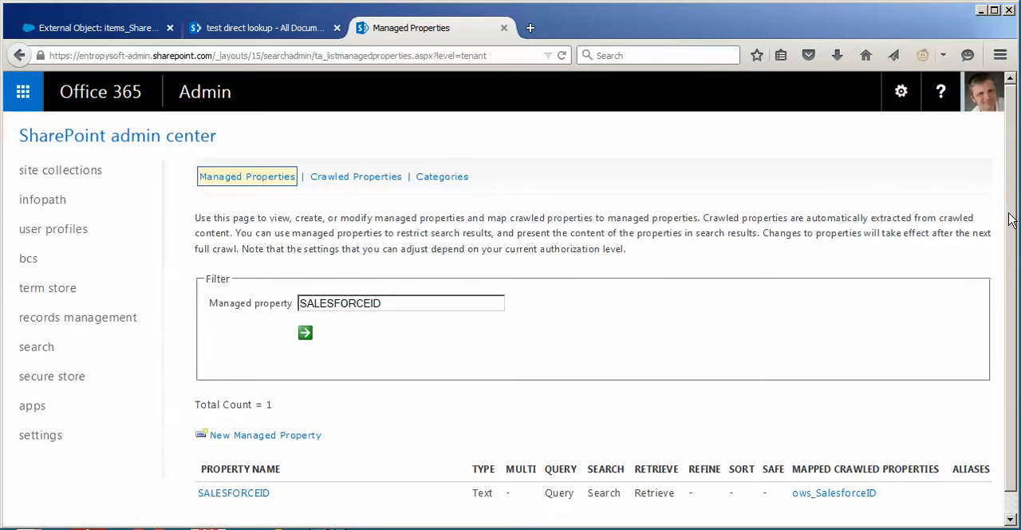
scroll(1011, 220, down, 1)
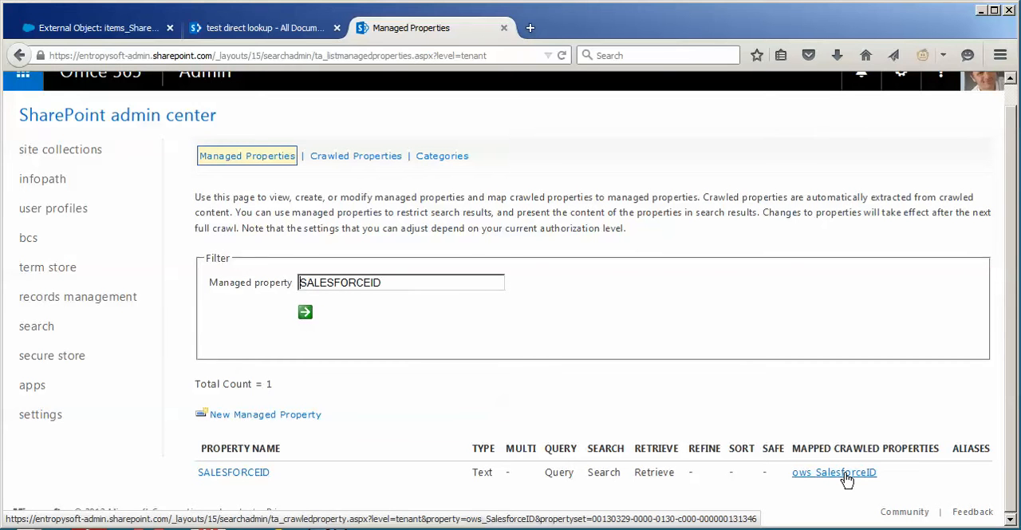
Return to Salesforce, open the direct_lookup_1 record and review its related SharePoint Online documents
click(253, 30)
click(99, 28)
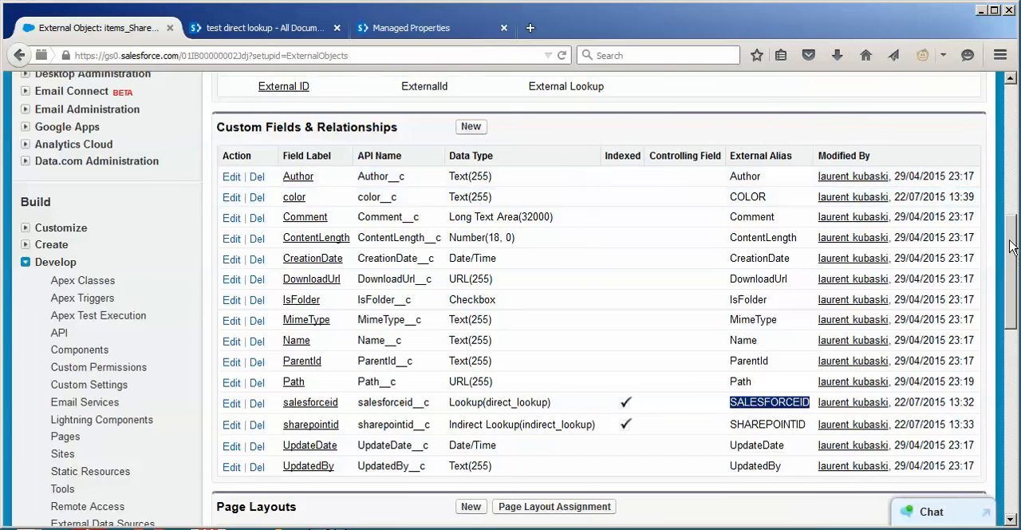
drag(1011, 247, 1001, 119)
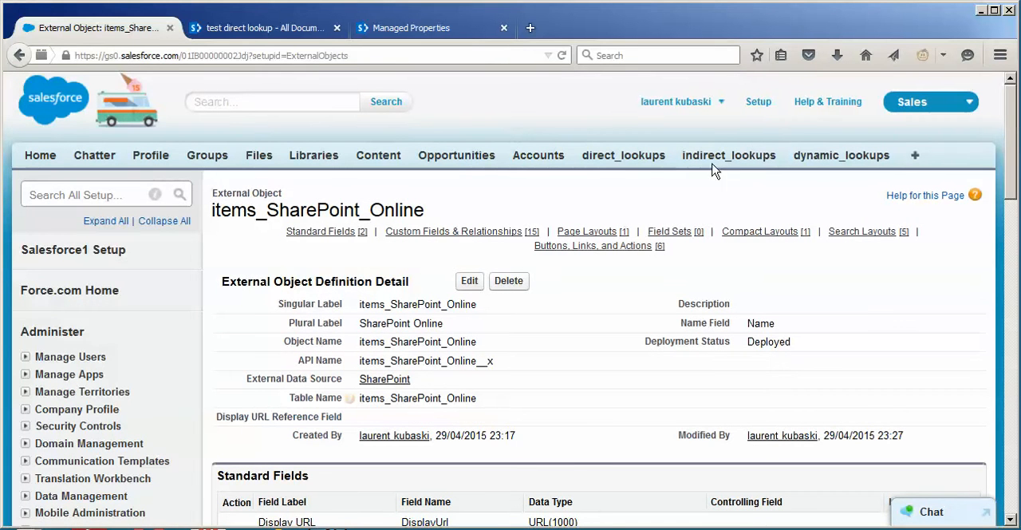
click(641, 156)
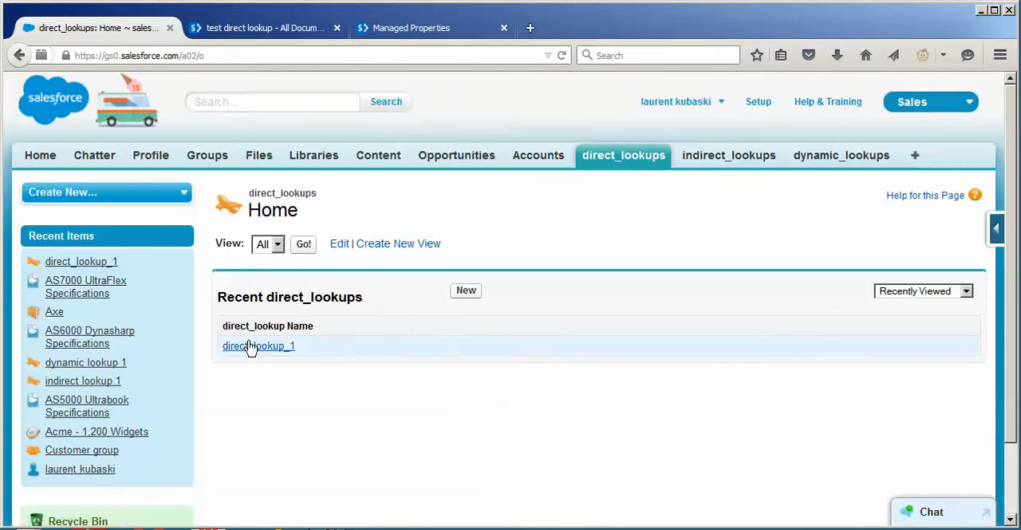
click(247, 346)
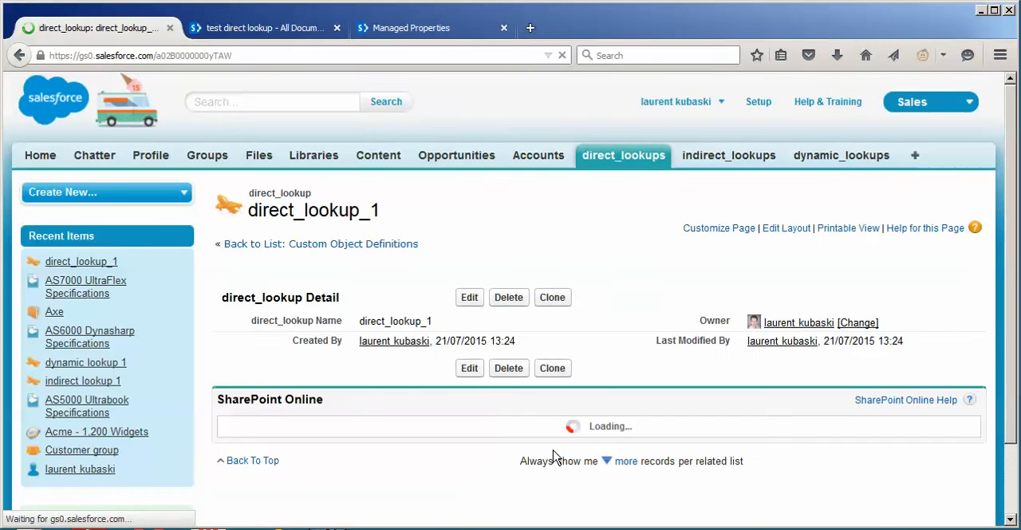
scroll(579, 447, down, 1)
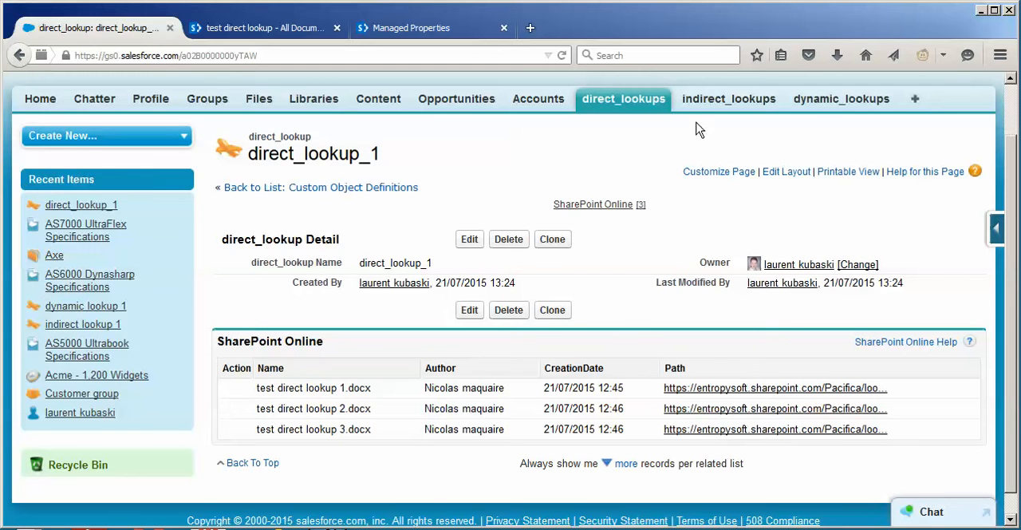
Open the indirect lookup 1 record and compare its sharepointid with the SHAREPOINTID values in SharePoint's test indirect lookup folder
click(707, 98)
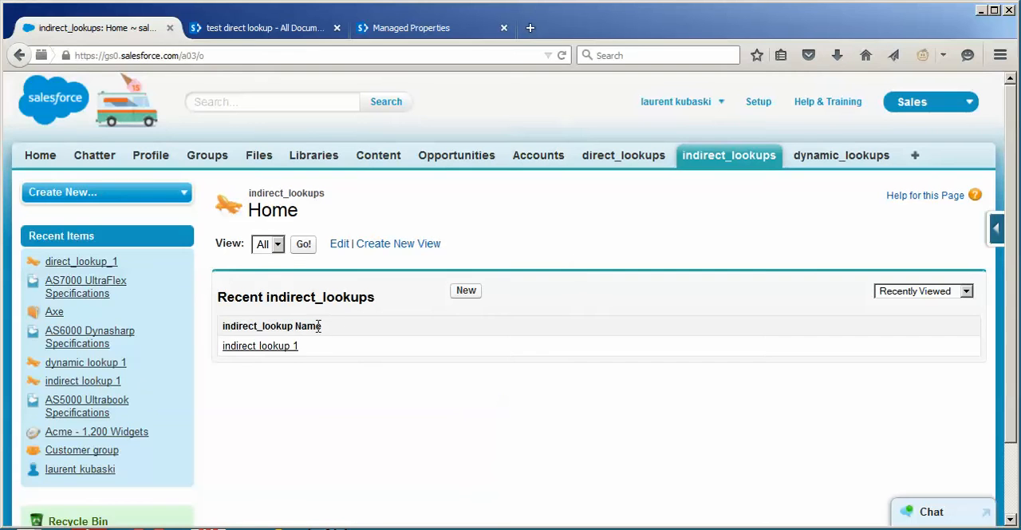
click(283, 347)
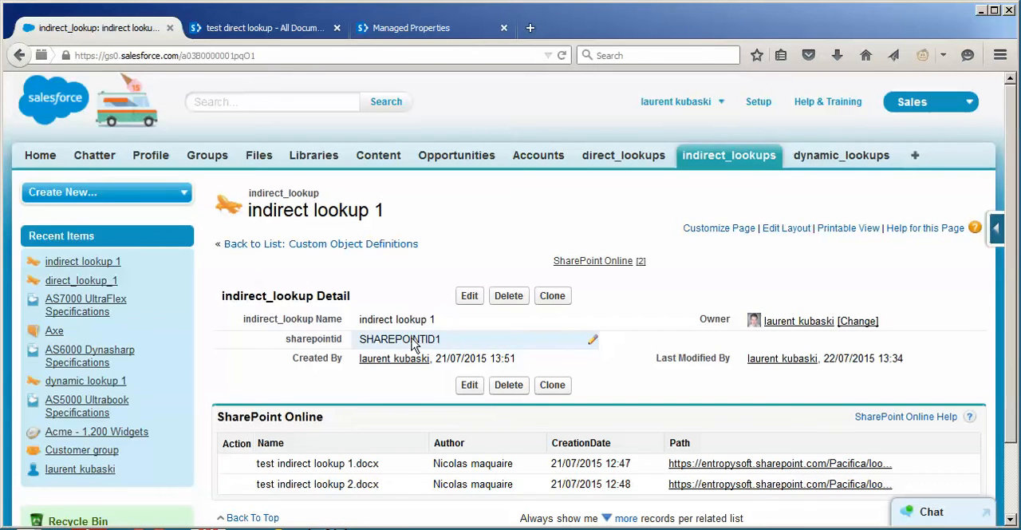
click(264, 28)
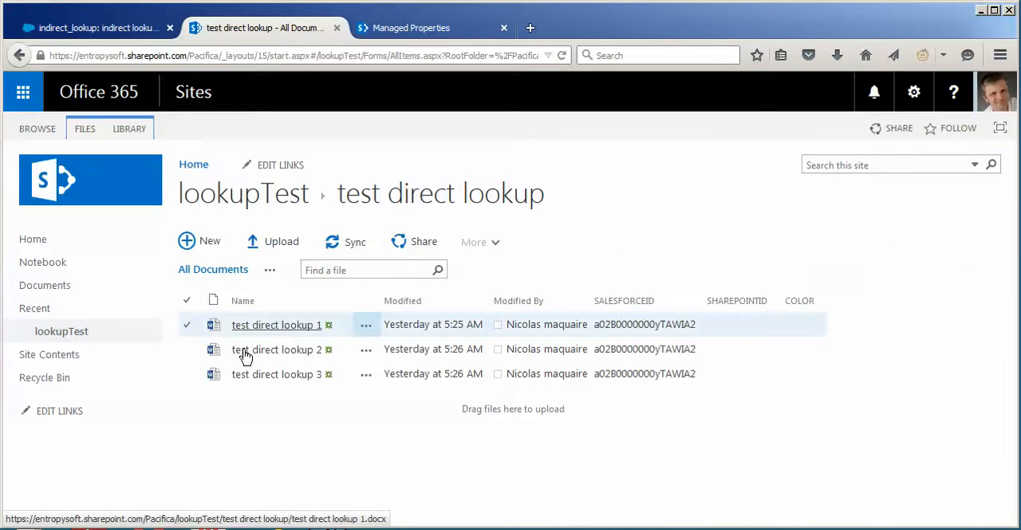
click(77, 336)
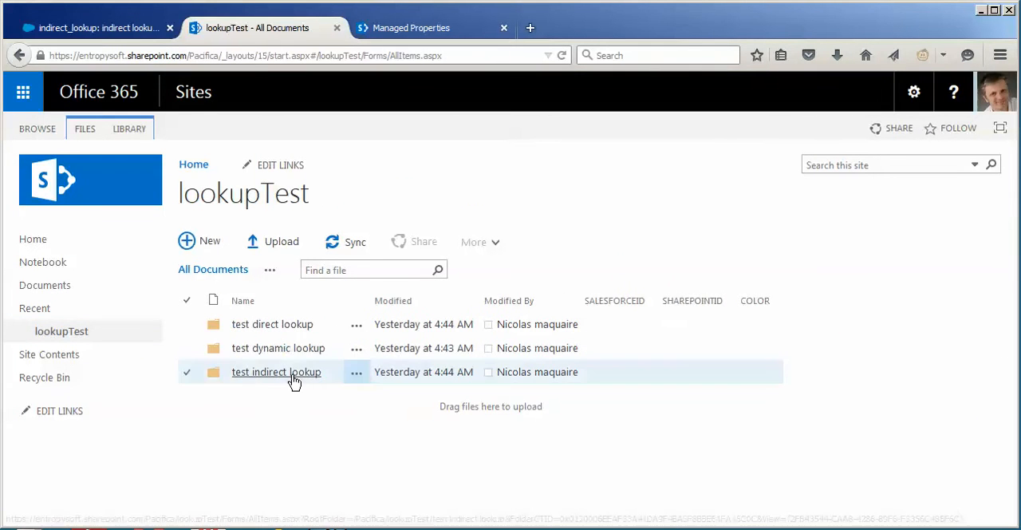
click(277, 375)
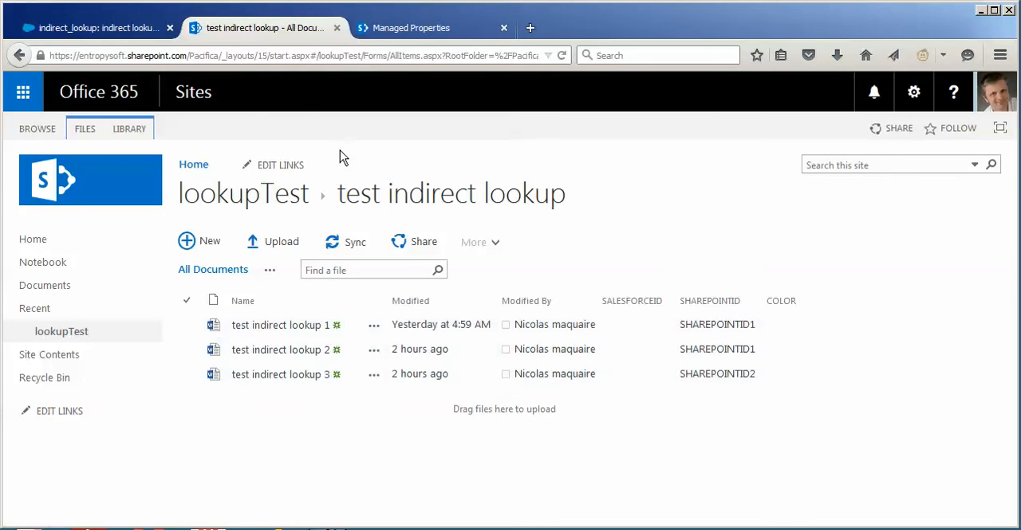
click(112, 31)
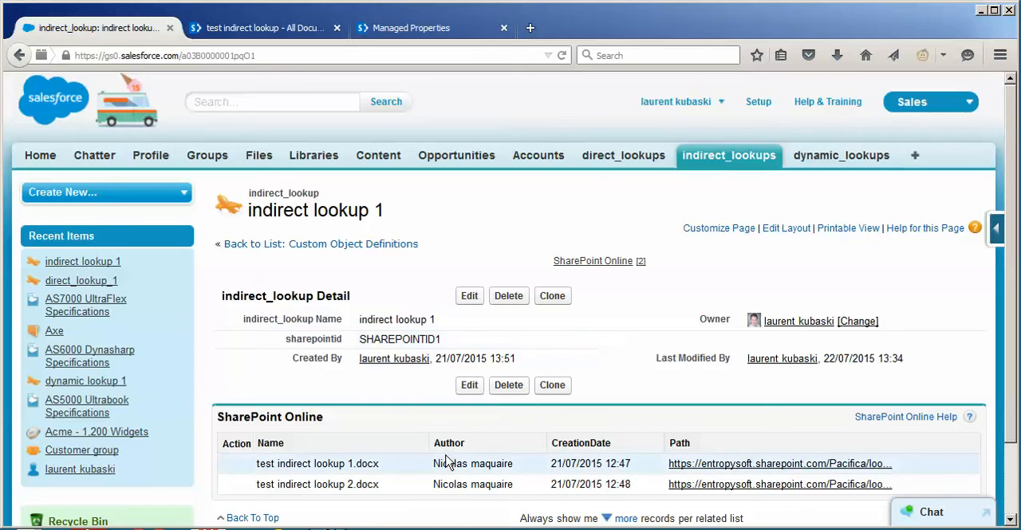
Search Setup for "EXT", open the items_SharePoint_Online external object and examine the sharepointid field's data type and external alias
click(759, 101)
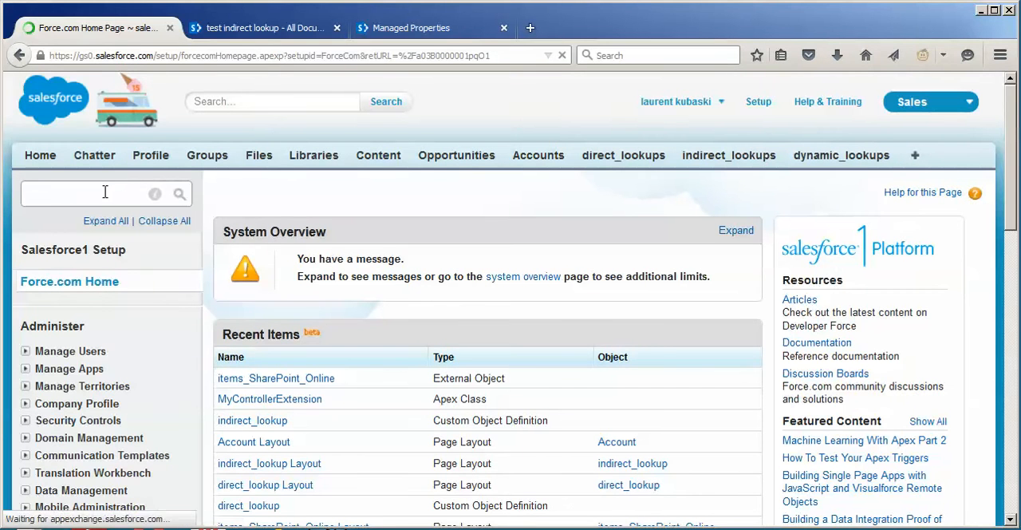
click(105, 192)
text(EXT)
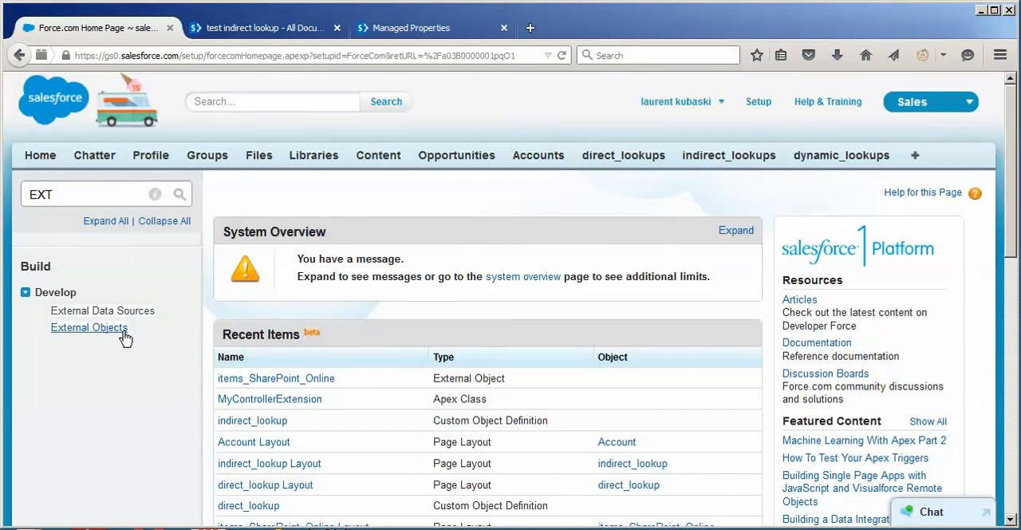
click(120, 327)
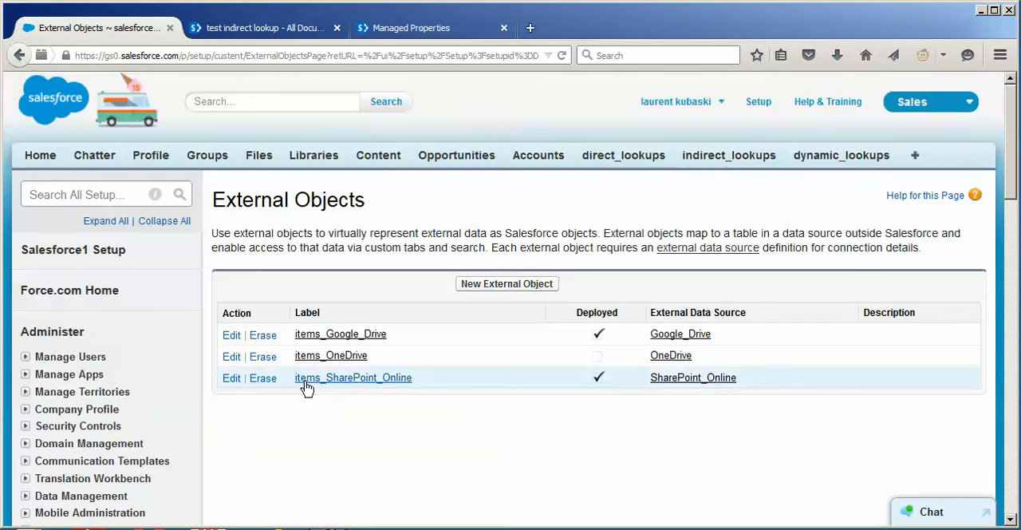
click(300, 380)
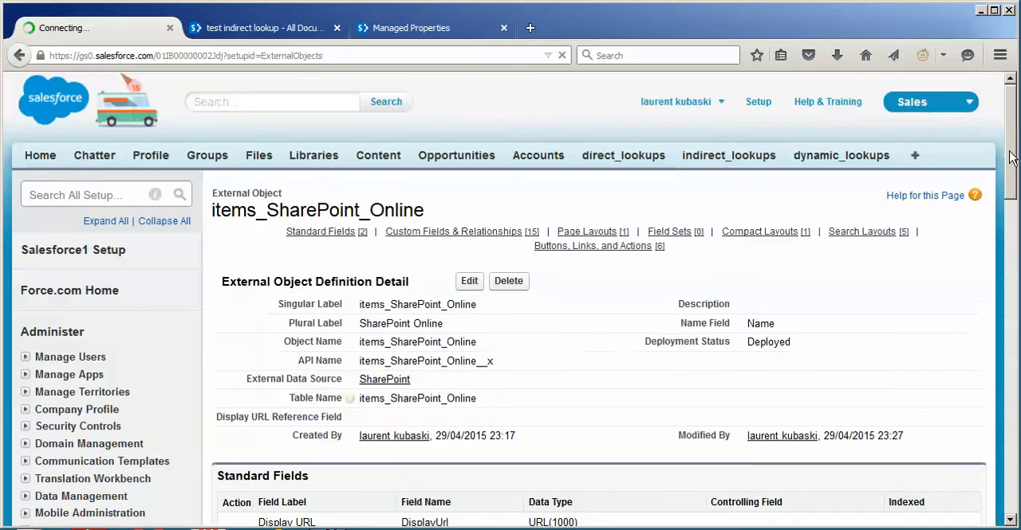
drag(1008, 154, 1016, 285)
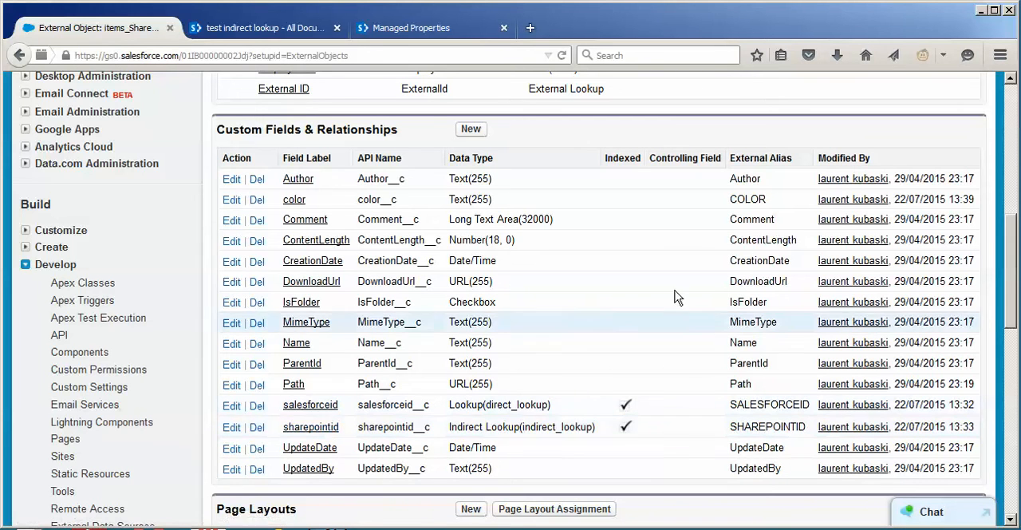
double_click(767, 425)
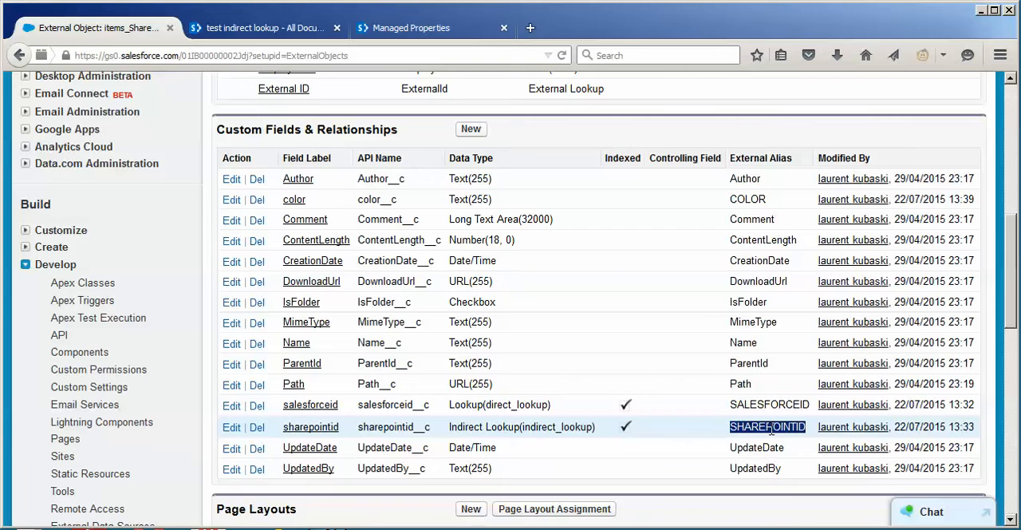
Go back to the indirect lookup 1 record and review its details and related SharePoint Online documents
drag(1009, 301, 301, 75)
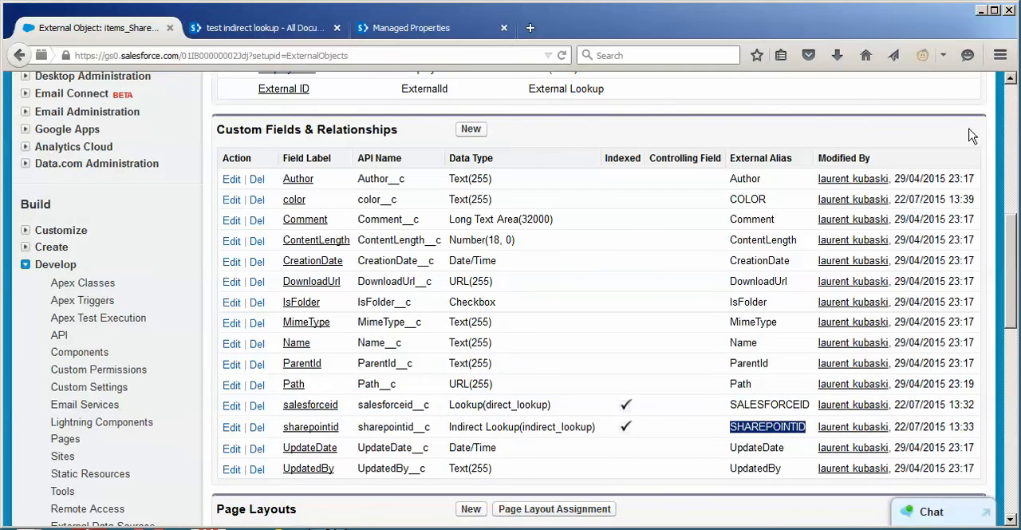
drag(1011, 240, 1003, 105)
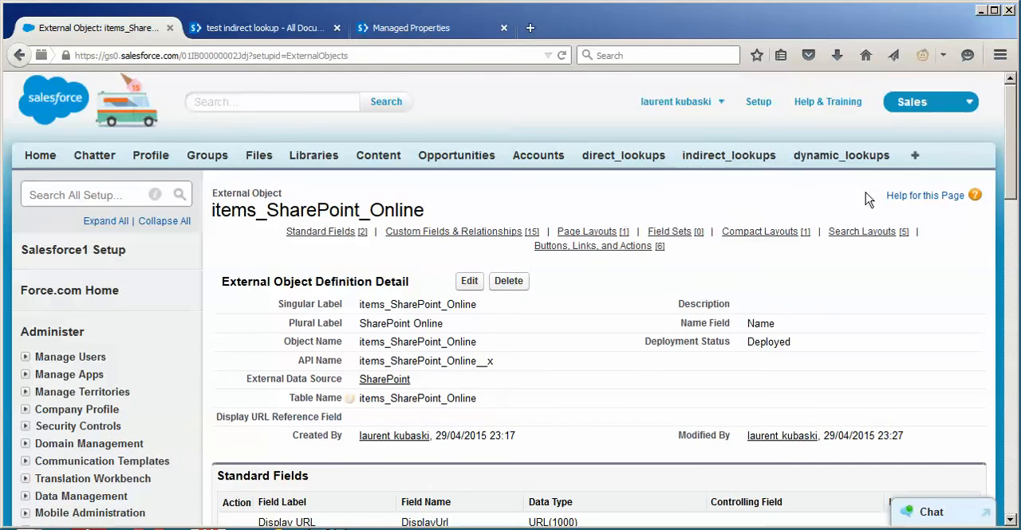
click(727, 159)
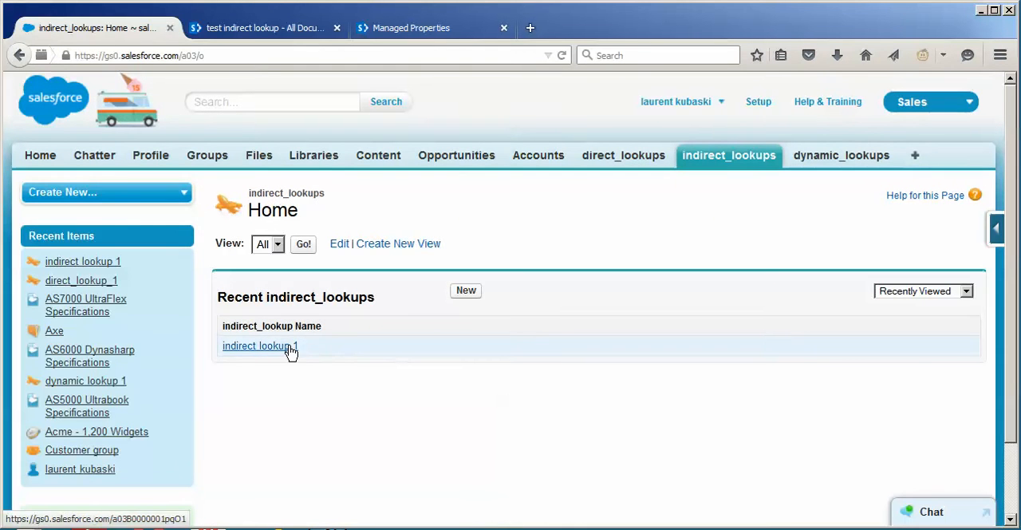
click(289, 348)
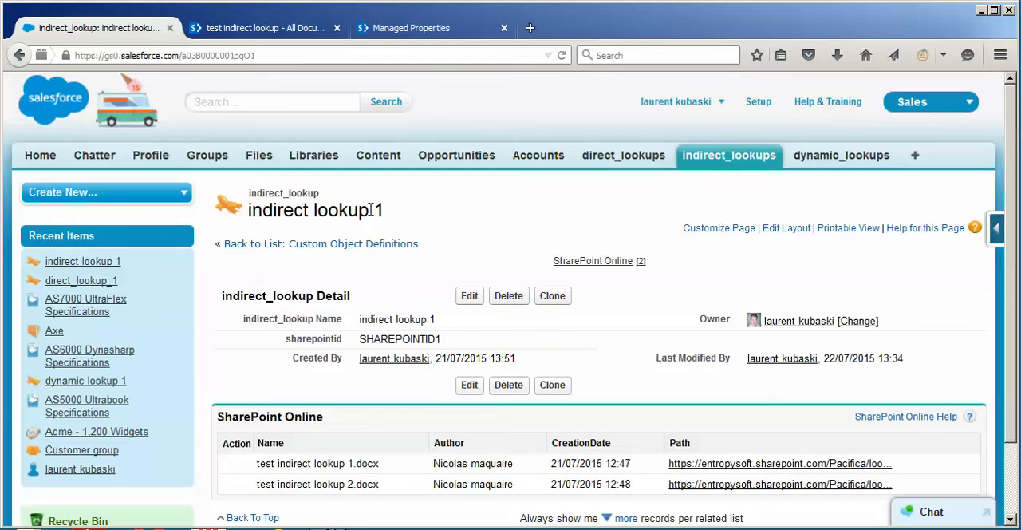
drag(370, 209, 271, 210)
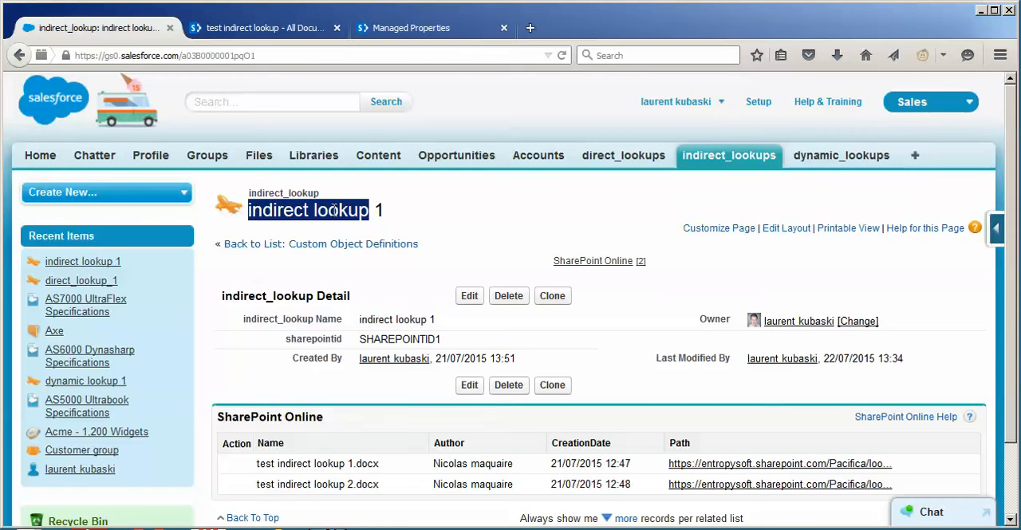
click(376, 278)
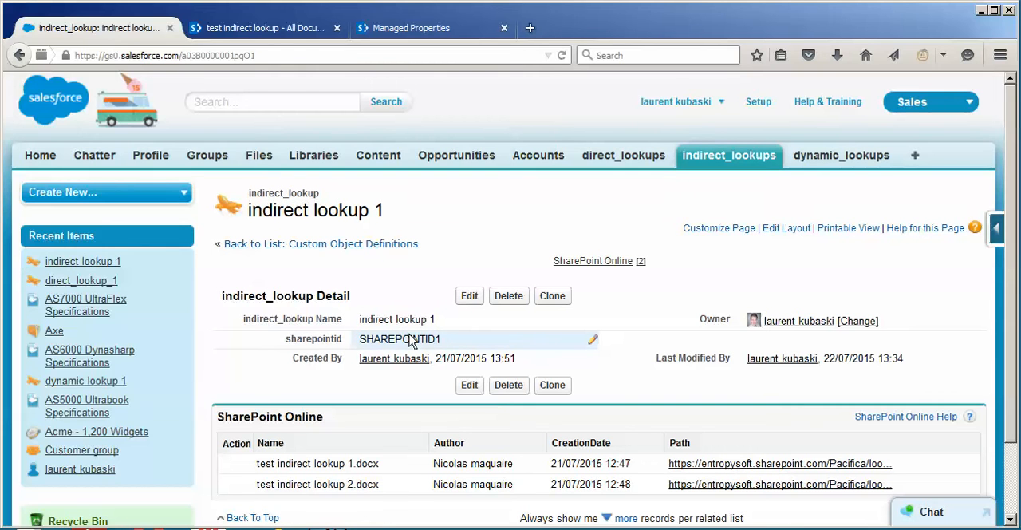
Set the indirect lookup 1 record's sharepointid to SHAREPOINTID2 and save the record
double_click(470, 339)
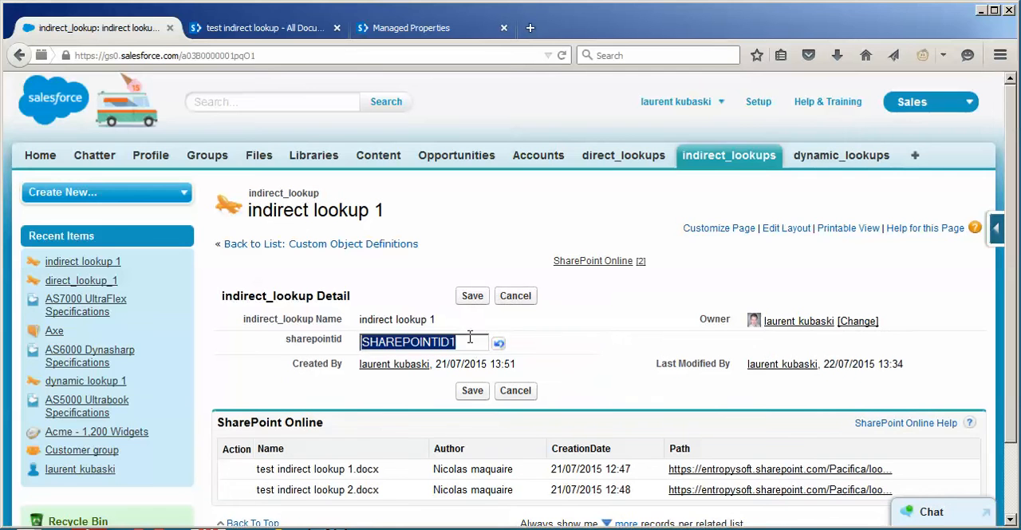
click(474, 340)
text(2)
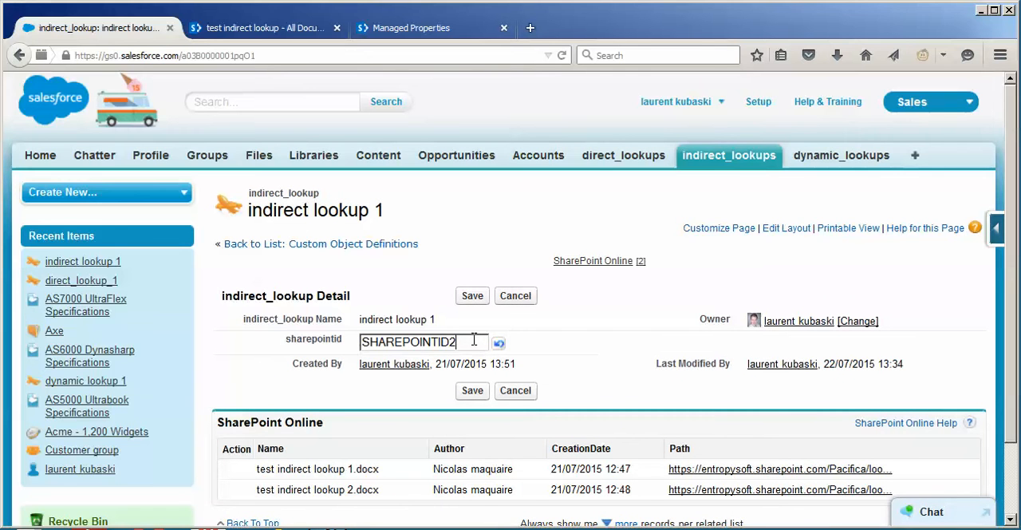
click(593, 322)
click(472, 296)
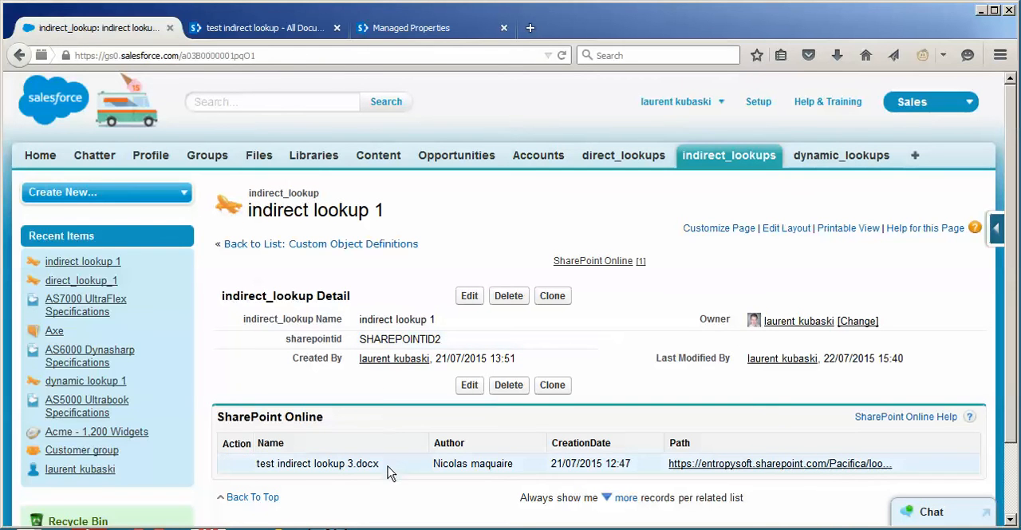
Compare the indirect lookup 1 record's related SharePoint document with the SHAREPOINTID values in SharePoint's test indirect lookup folder
drag(379, 466, 262, 469)
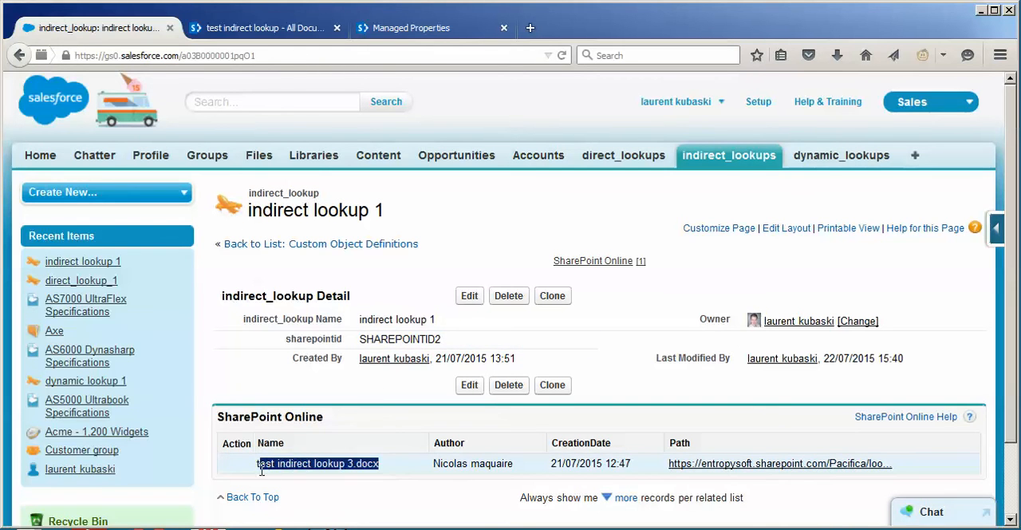
click(229, 30)
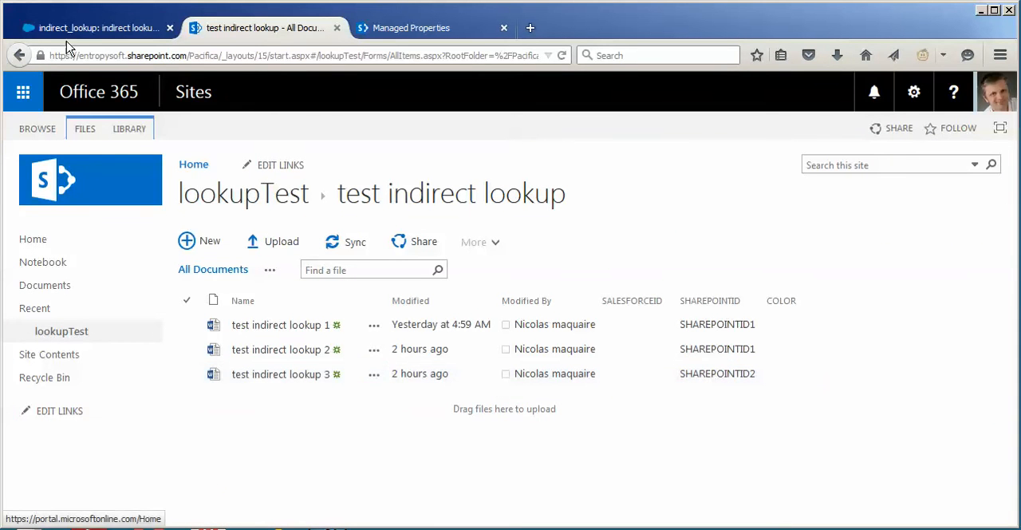
click(46, 29)
click(501, 215)
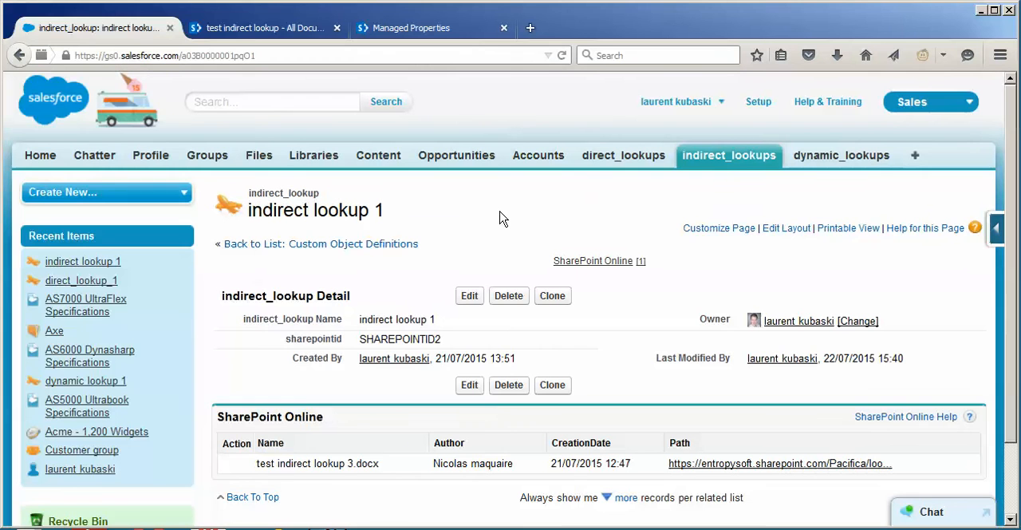
Open the dynamic lookup 1 record and review its color options and related SharePoint documents
click(814, 159)
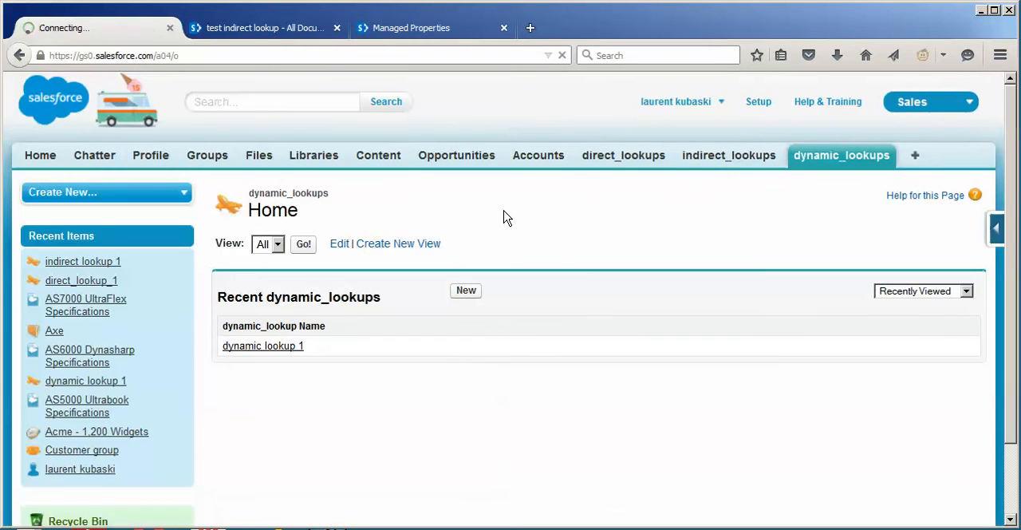
click(294, 346)
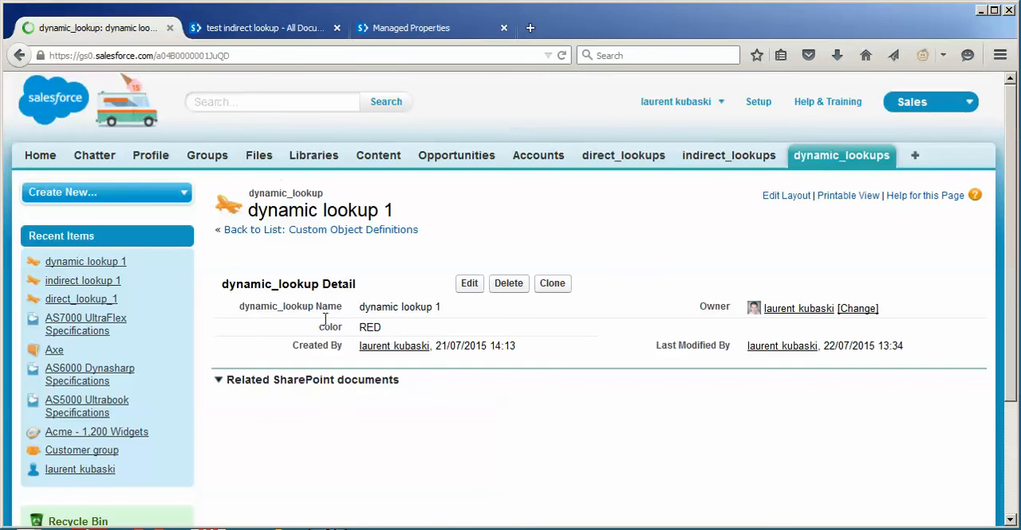
double_click(385, 326)
click(387, 329)
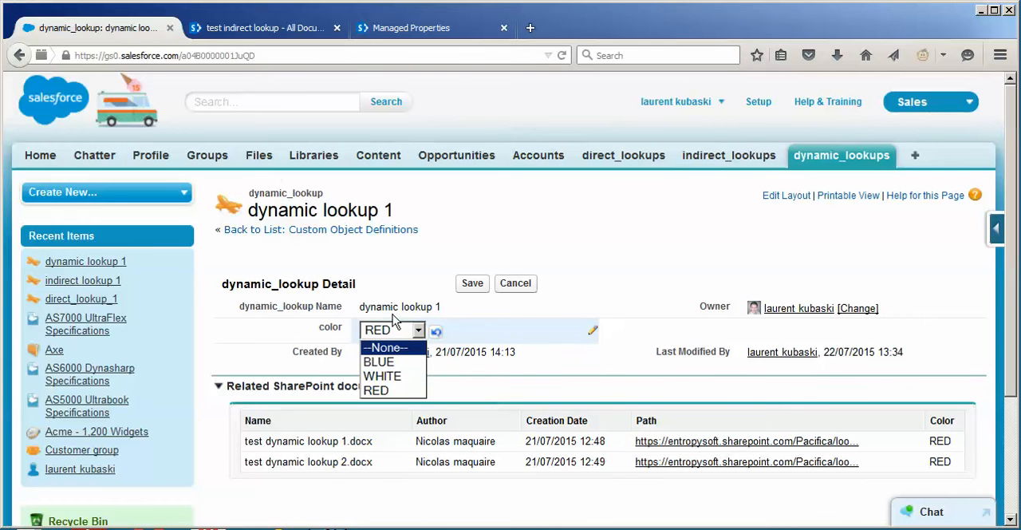
click(342, 258)
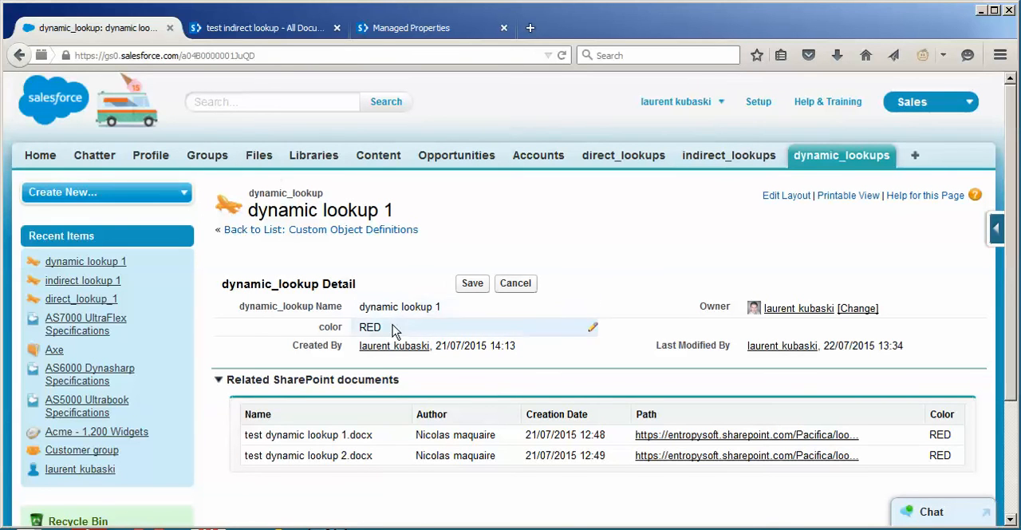
Open the test dynamic lookup folder in SharePoint's lookupTest library, review the documents' COLOR values and return to the dynamic lookup 1 record
click(291, 31)
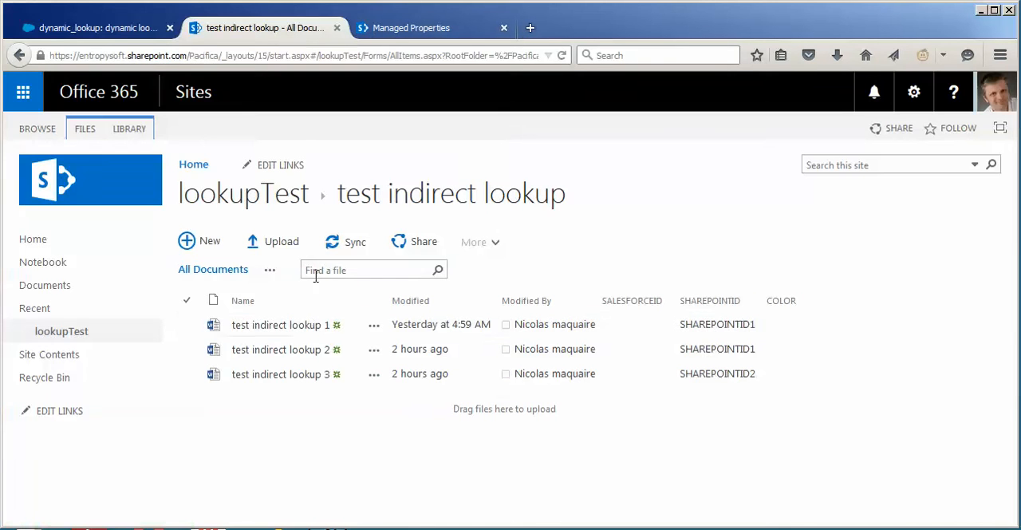
click(71, 331)
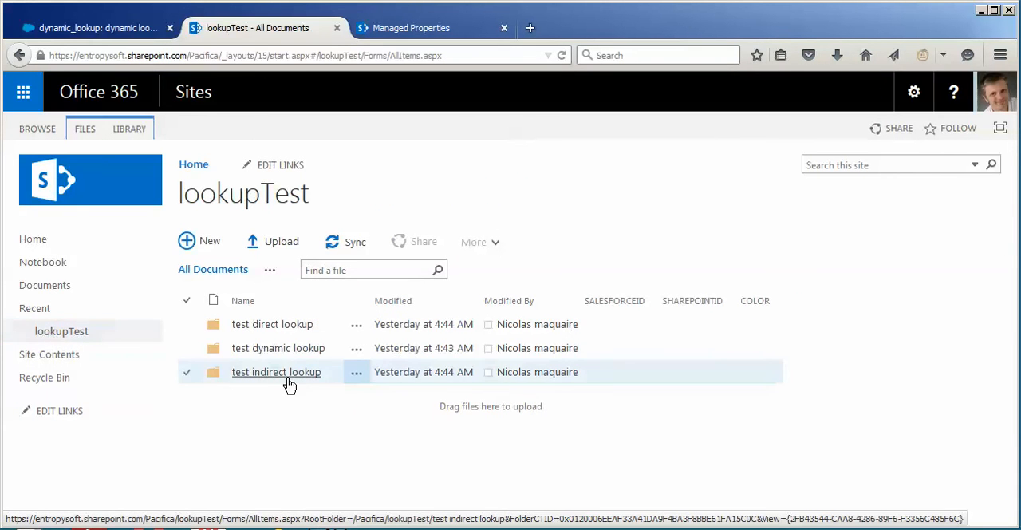
click(271, 349)
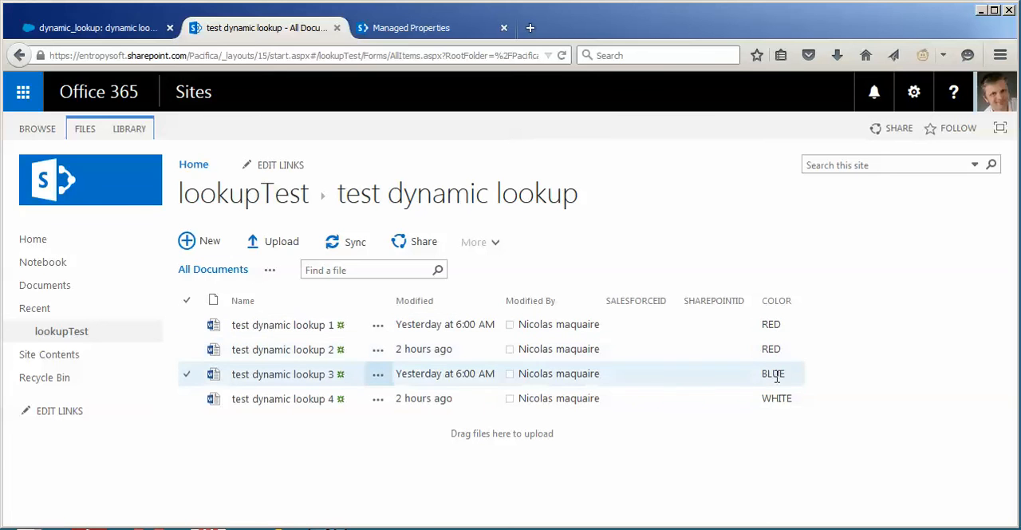
click(104, 29)
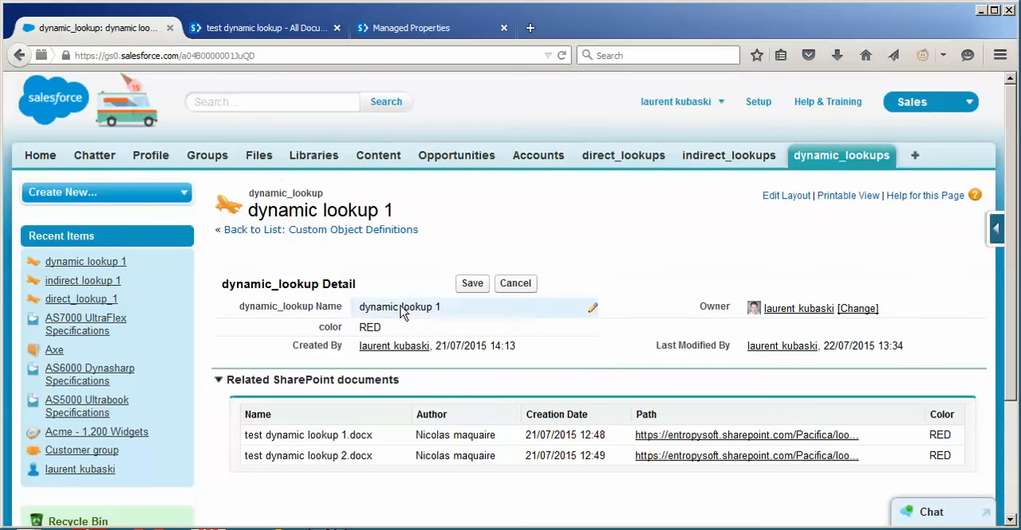
Set the dynamic lookup 1 record's color to BLUE and save the record
double_click(375, 328)
click(379, 329)
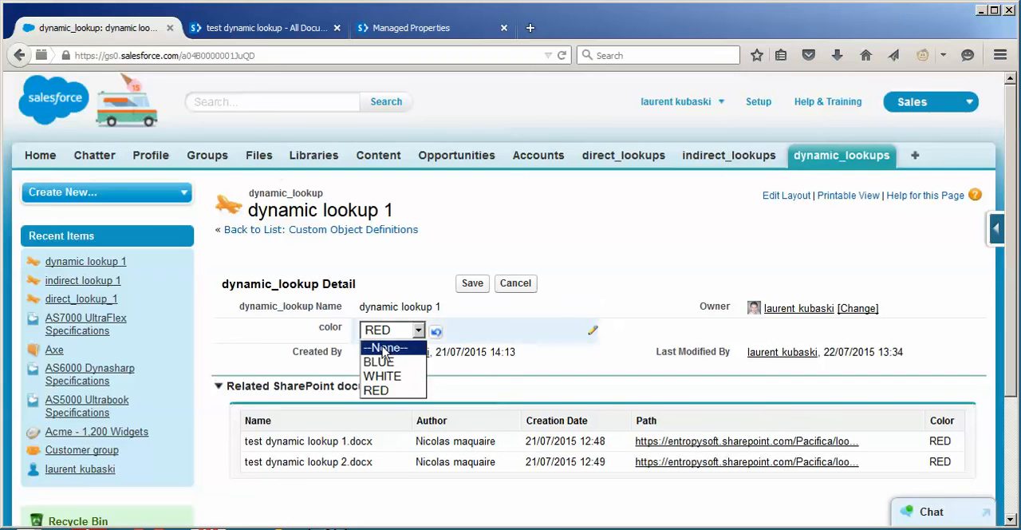
click(376, 359)
click(473, 283)
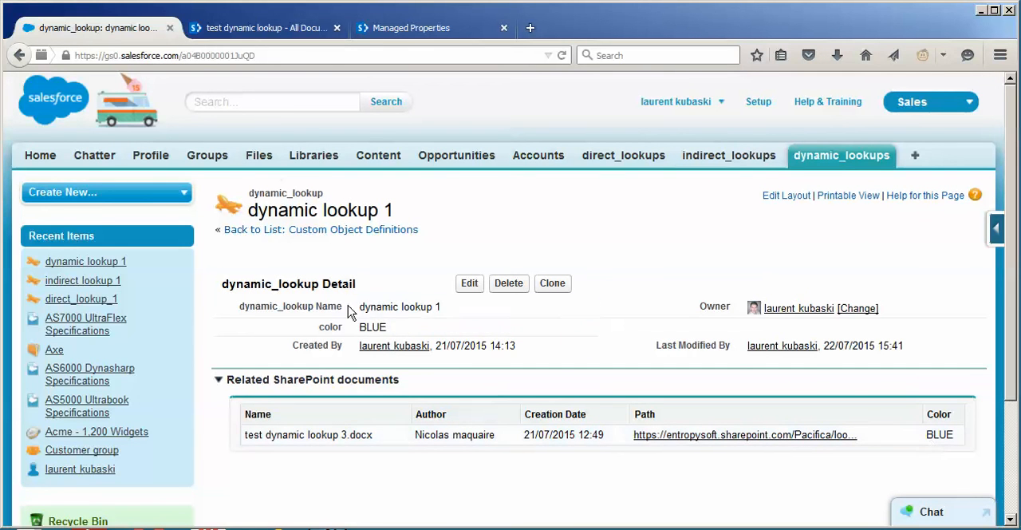
Set the dynamic lookup 1 record's color to WHITE and save the record
drag(358, 328, 386, 333)
double_click(386, 333)
click(388, 334)
click(383, 373)
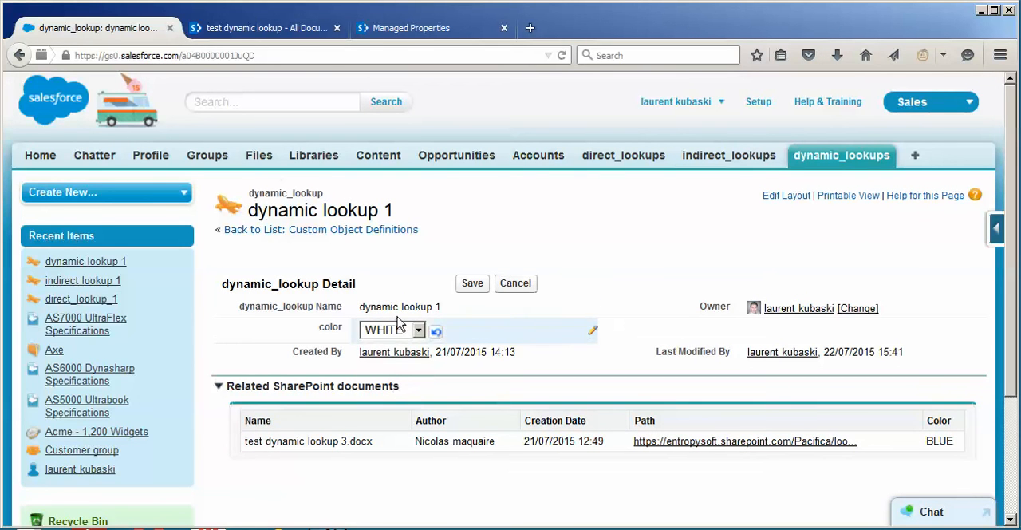
click(477, 286)
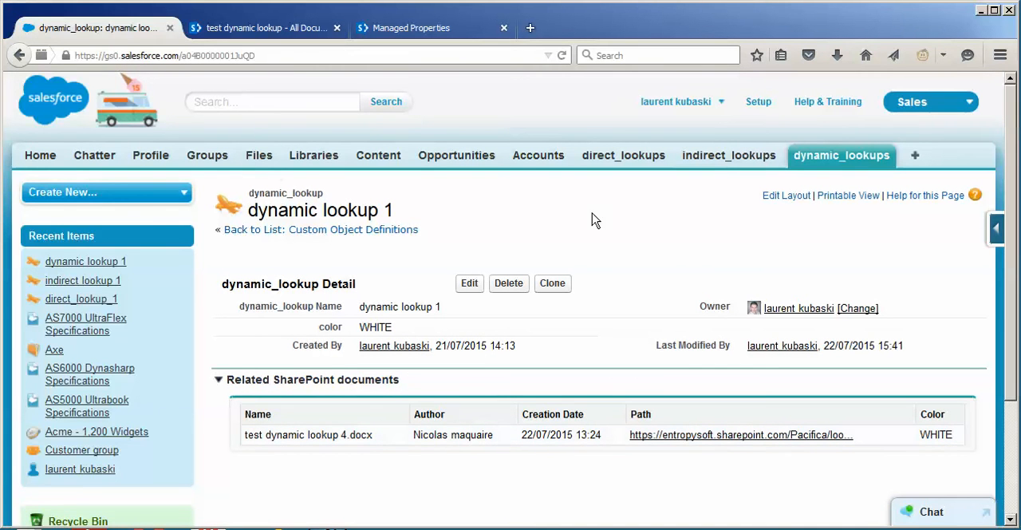
Search Setup for "ext", open the items_SharePoint_Online external object and examine the color field's data type and external alias
click(754, 107)
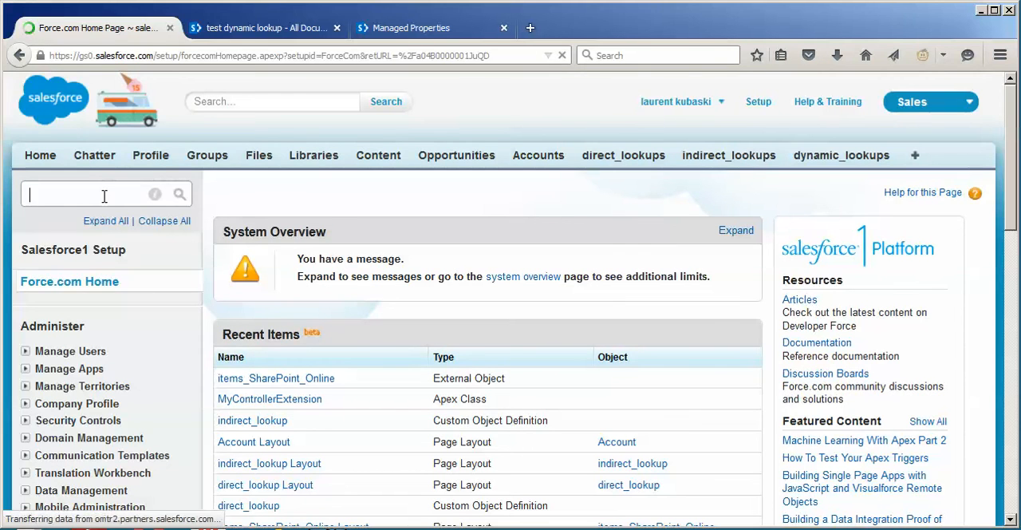
key(ctrl+Tab)
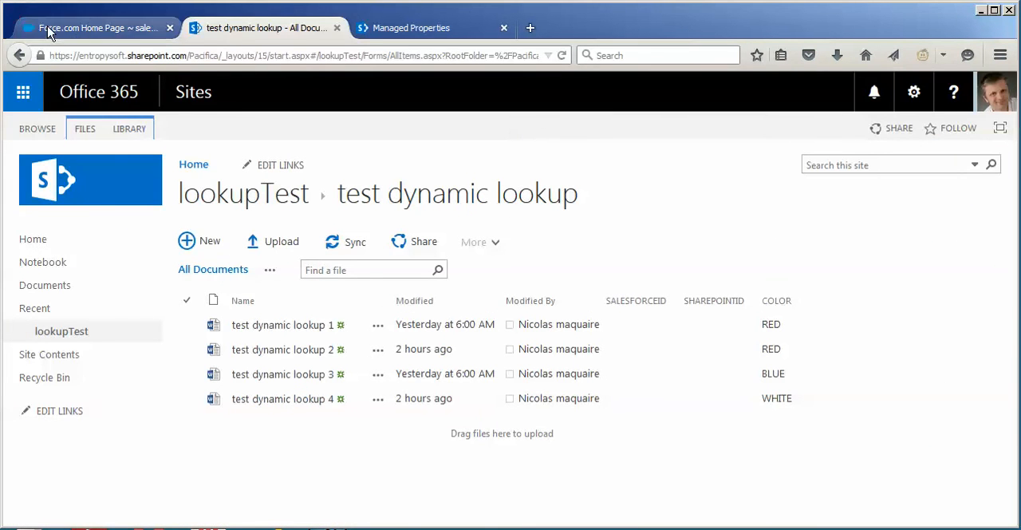
click(50, 29)
click(101, 181)
text(ext)
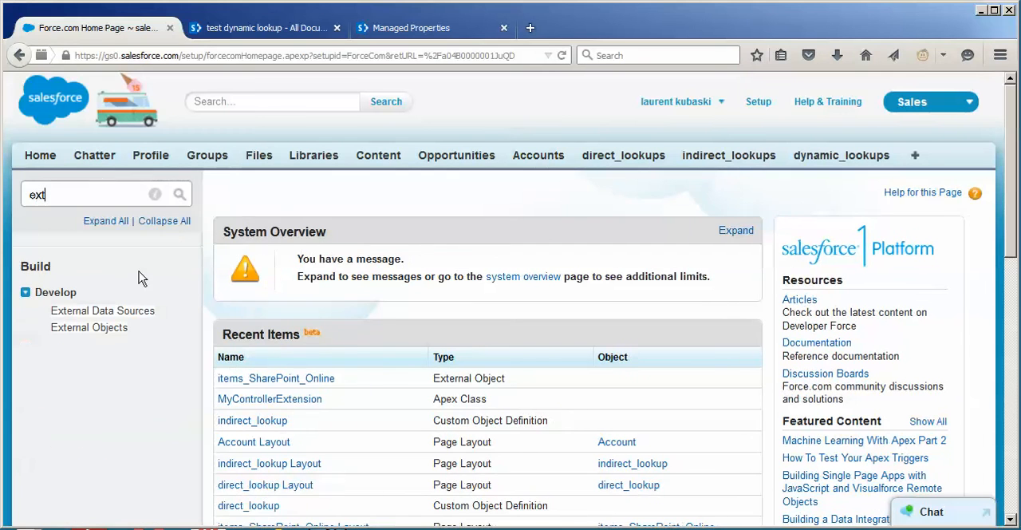
click(114, 332)
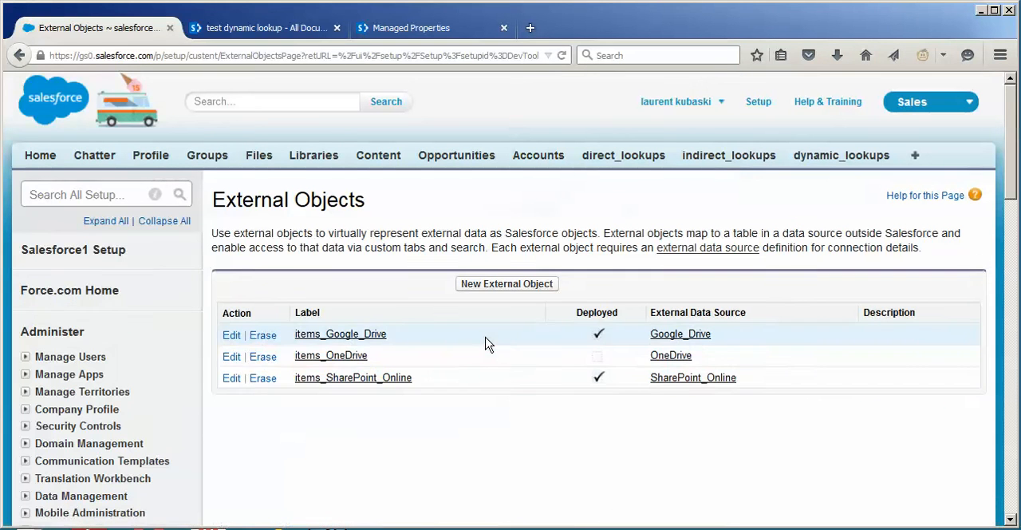
click(462, 378)
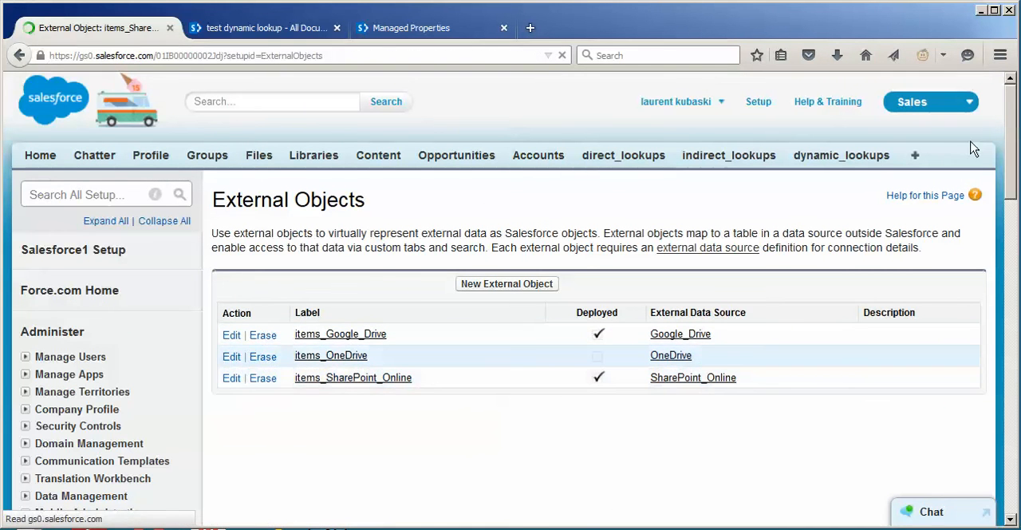
scroll(996, 231, down, 6)
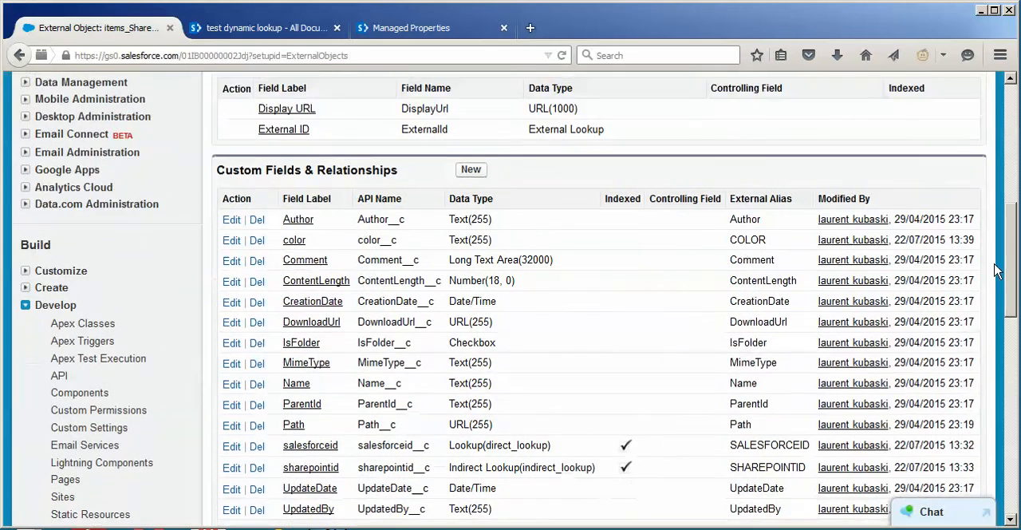
scroll(996, 271, down, 1)
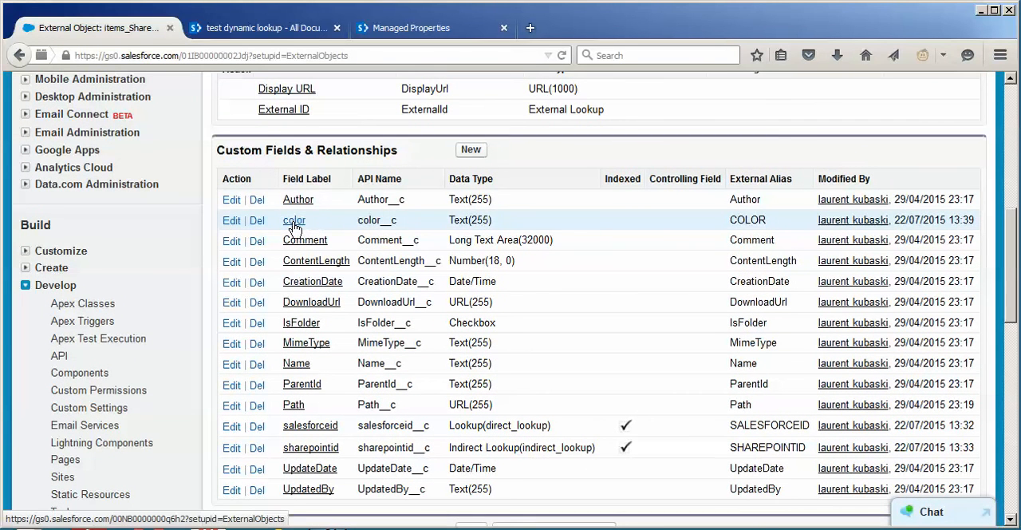
double_click(751, 217)
click(749, 218)
drag(1011, 254, 1015, 279)
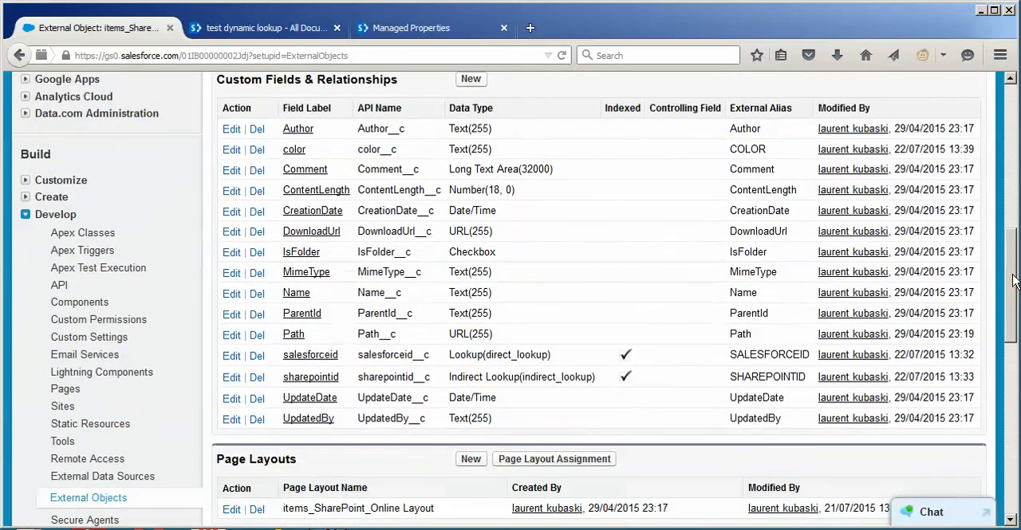
Open the MyControllerExtension Apex class and review the code in its class body
click(78, 236)
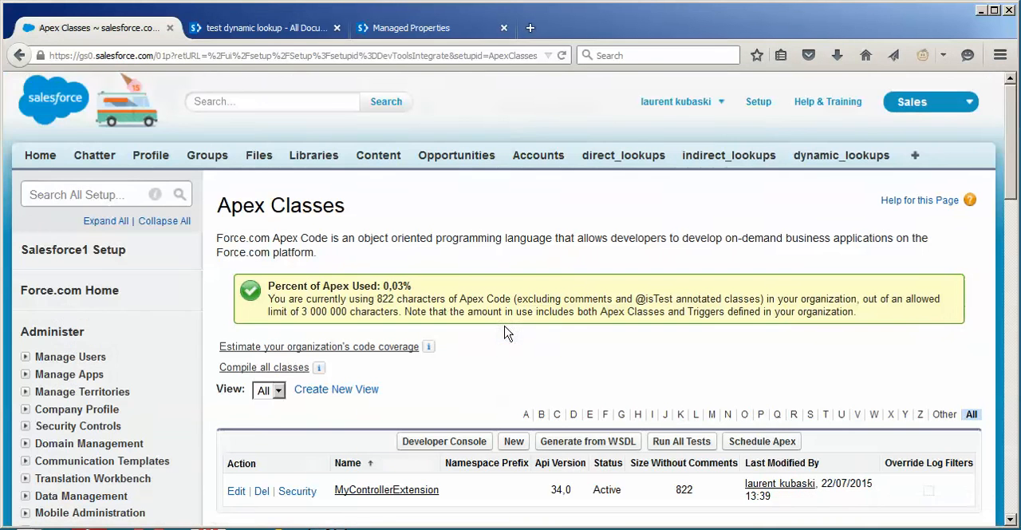
scroll(463, 323, down, 4)
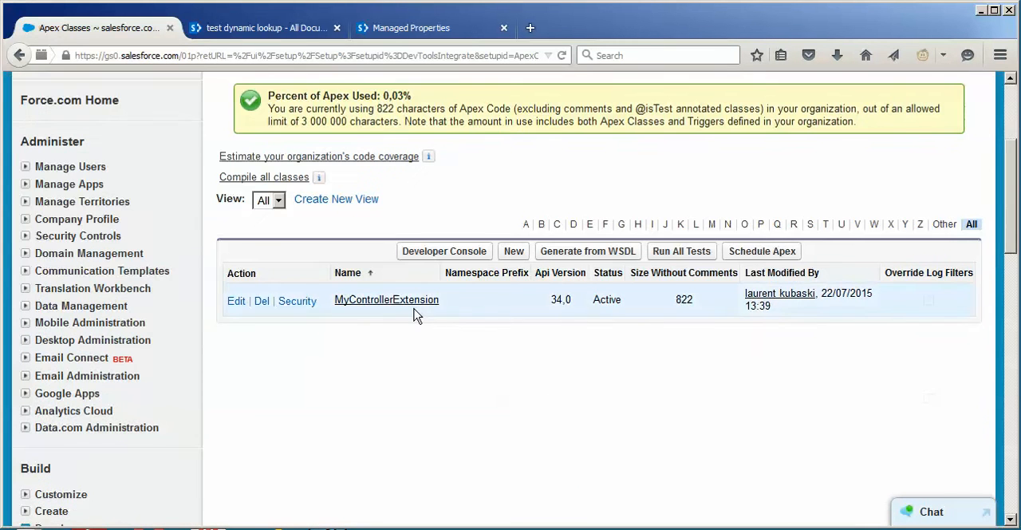
click(414, 307)
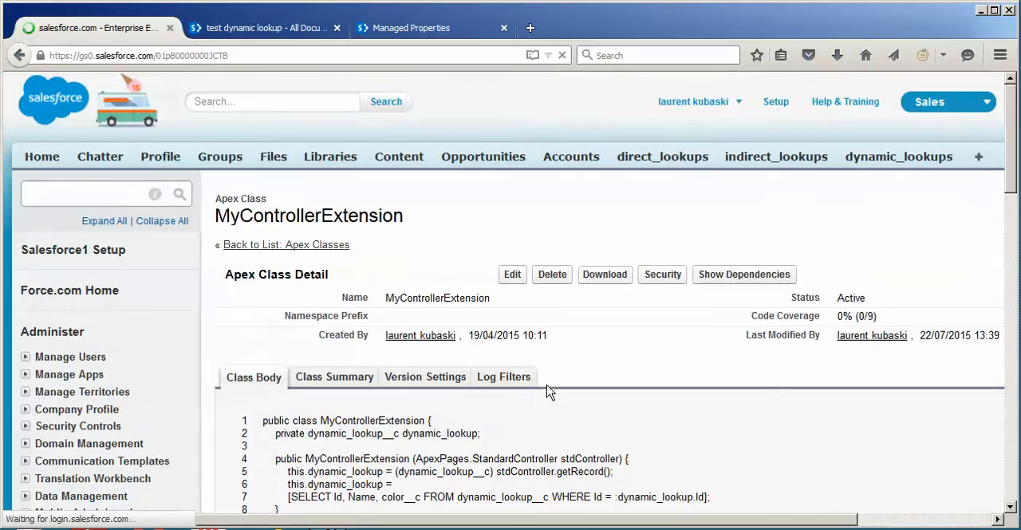
drag(1012, 149, 1012, 212)
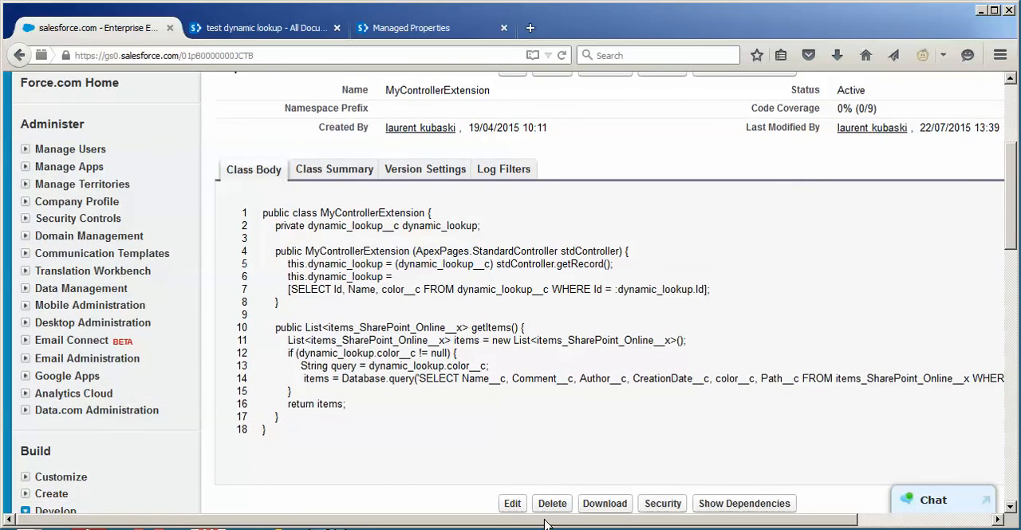
drag(544, 523, 702, 522)
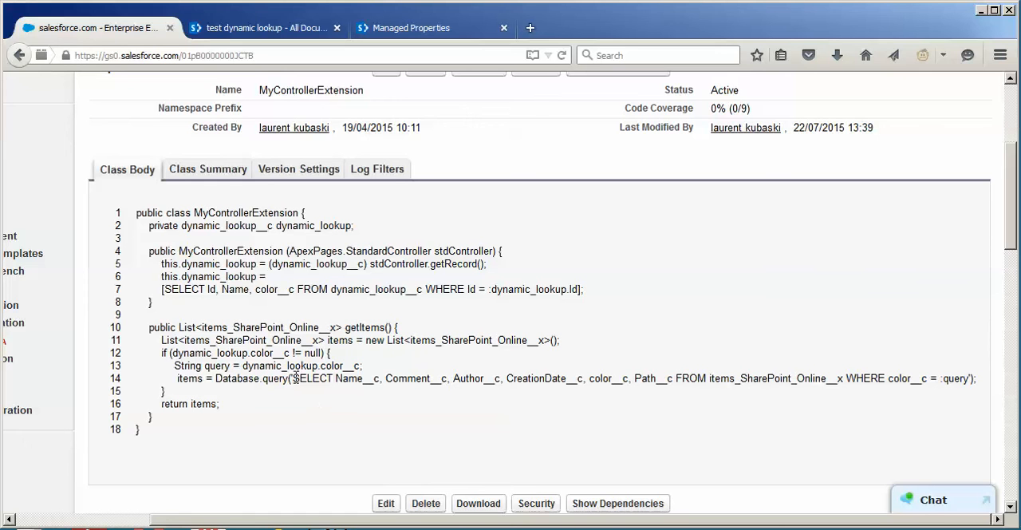
Examine the SELECT query on items_SharePoint_Online__x in line 14, including its color__c condition and query variable
drag(292, 378, 638, 363)
drag(813, 365, 965, 380)
click(854, 421)
drag(889, 378, 918, 378)
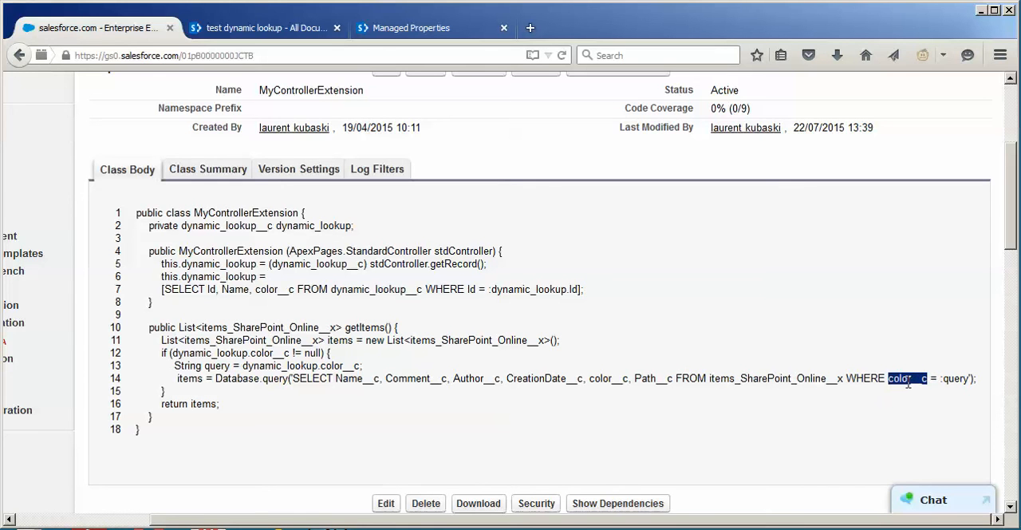
click(943, 380)
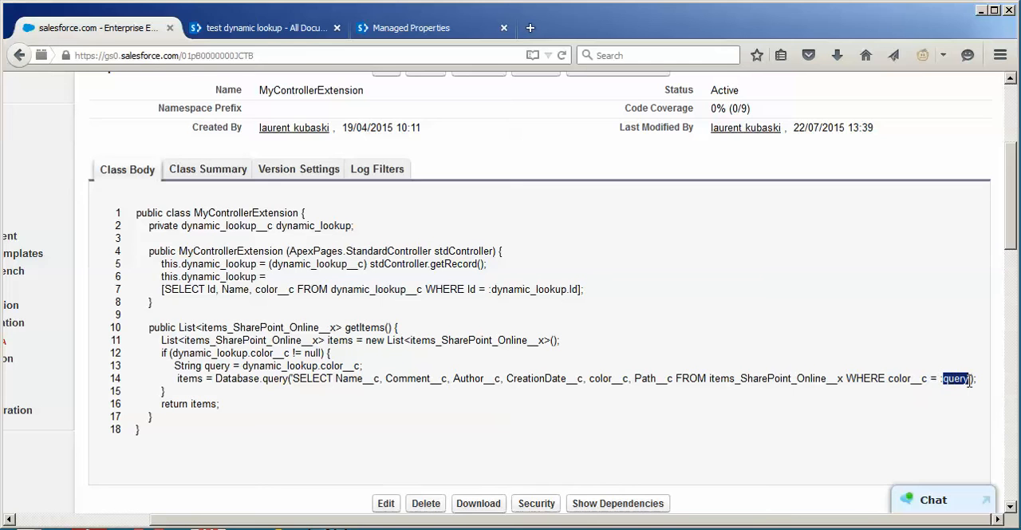
click(925, 363)
drag(293, 380, 136, 378)
drag(796, 371, 956, 378)
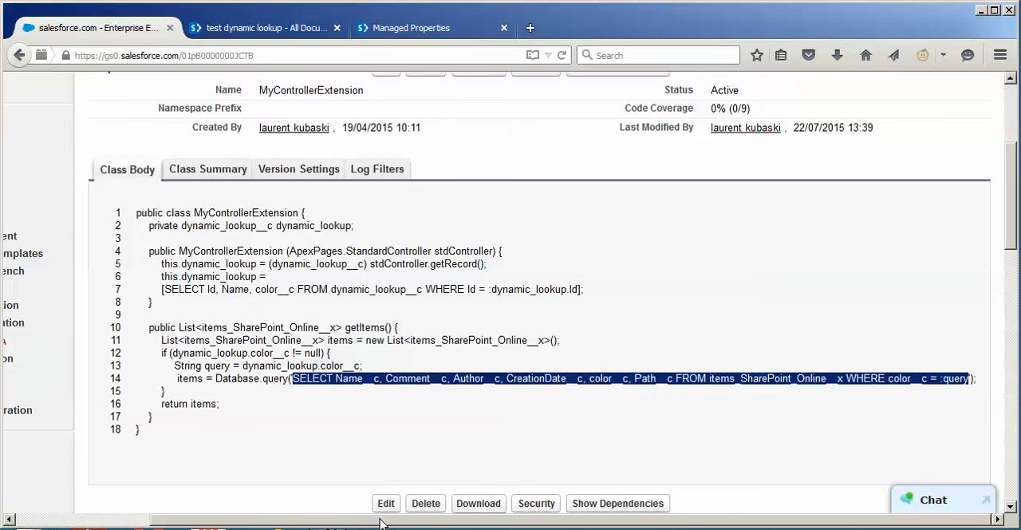
drag(378, 521, 158, 524)
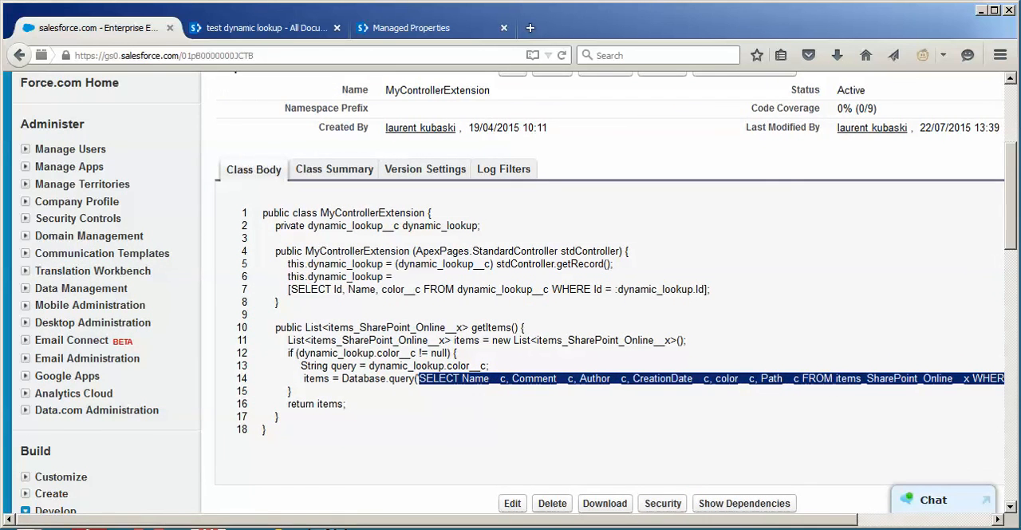
Open the MyControllerExtPage Visualforce page for editing
scroll(364, 316, down, 5)
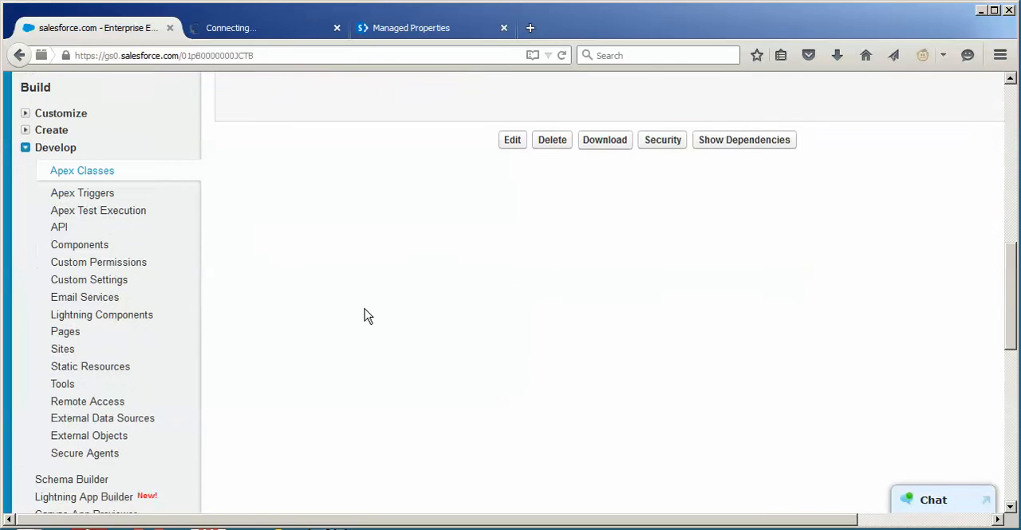
click(63, 333)
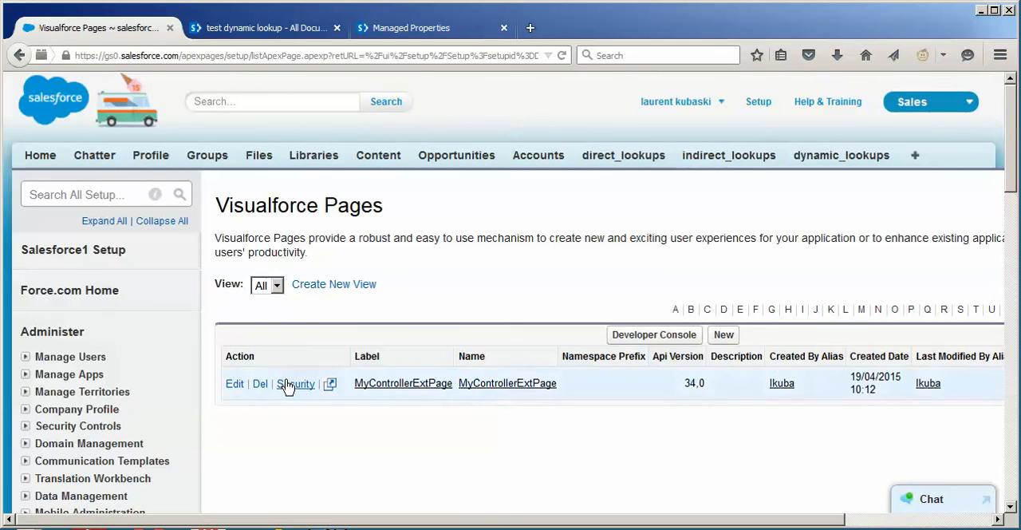
click(235, 383)
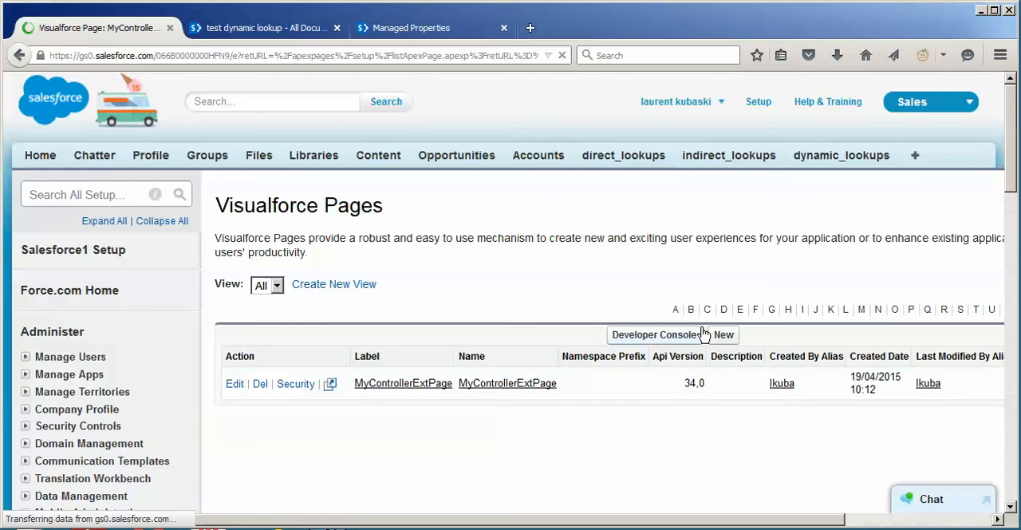
Review the Visualforce markup of MyControllerExtPage, including its controller extension and the item columns in the page block table
scroll(1013, 239, down, 4)
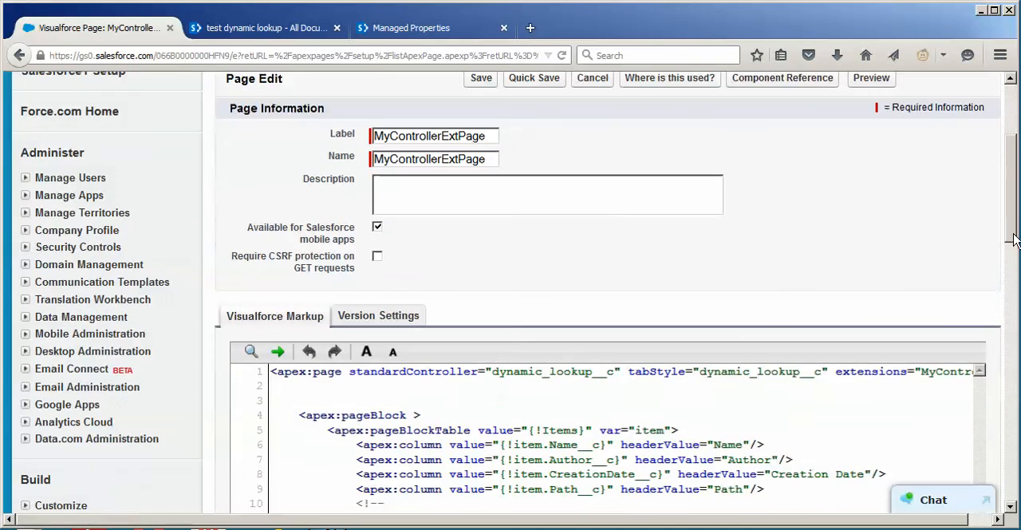
drag(1014, 235, 1017, 249)
scroll(751, 371, down, 1)
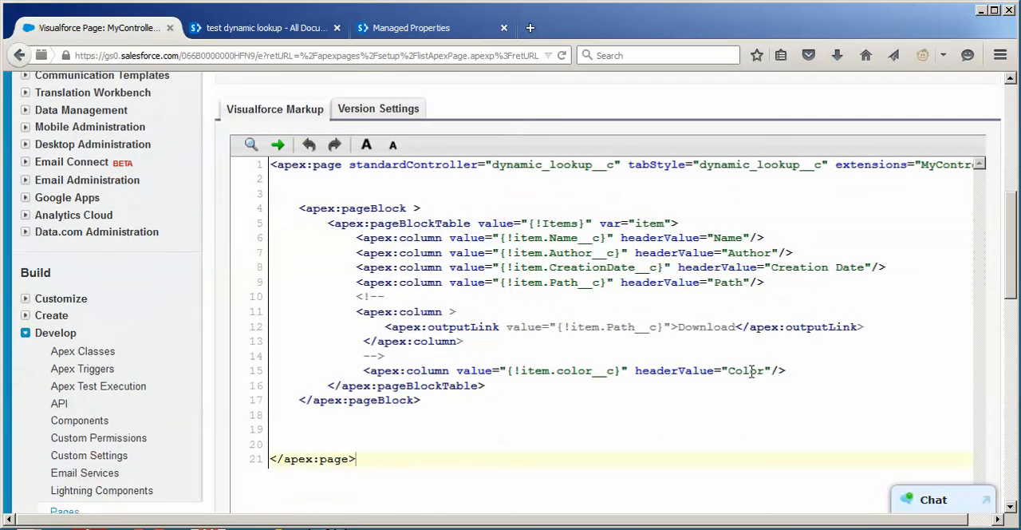
drag(636, 521, 734, 520)
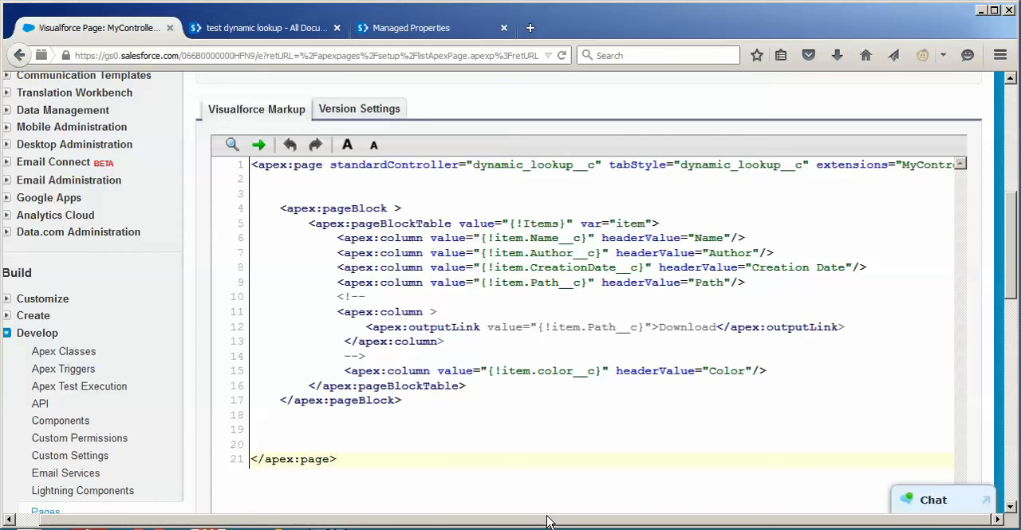
drag(548, 522, 309, 501)
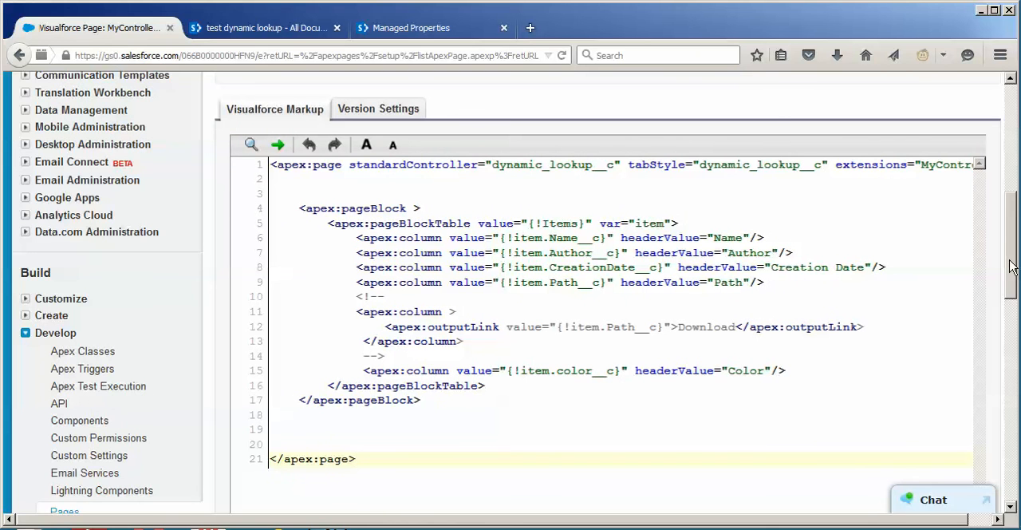
Open the page layout of the dynamic_lookup custom object and examine the MyControllerExtPage component in its Related SharePoint documents section
click(26, 316)
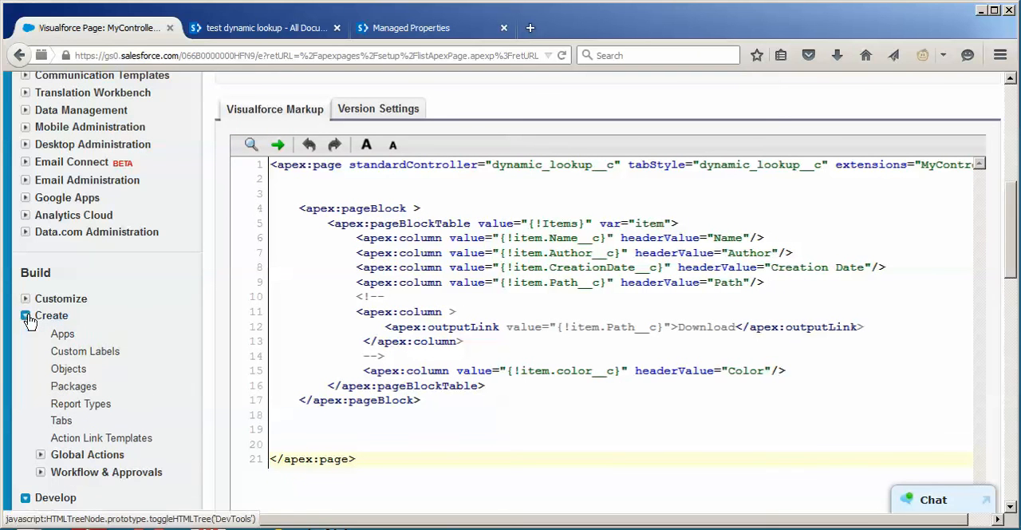
click(68, 368)
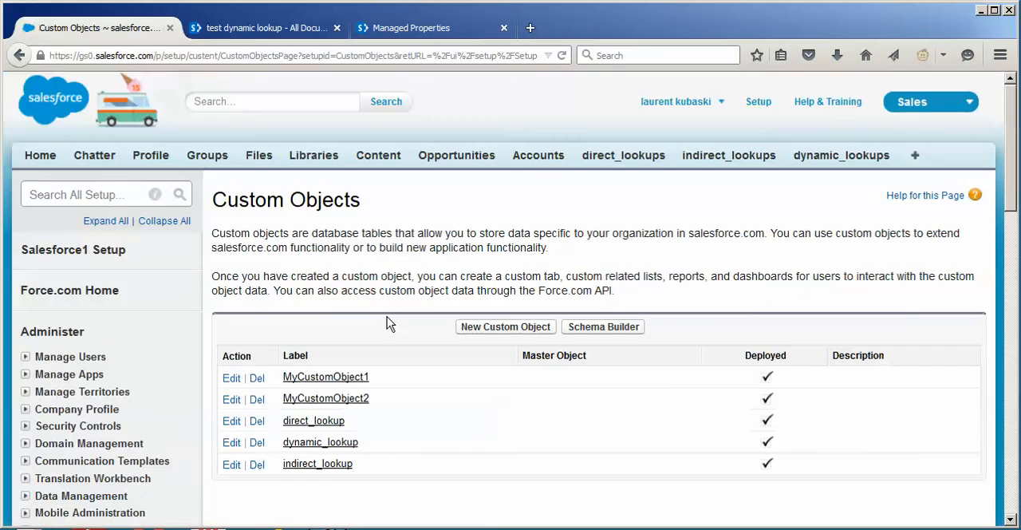
click(348, 445)
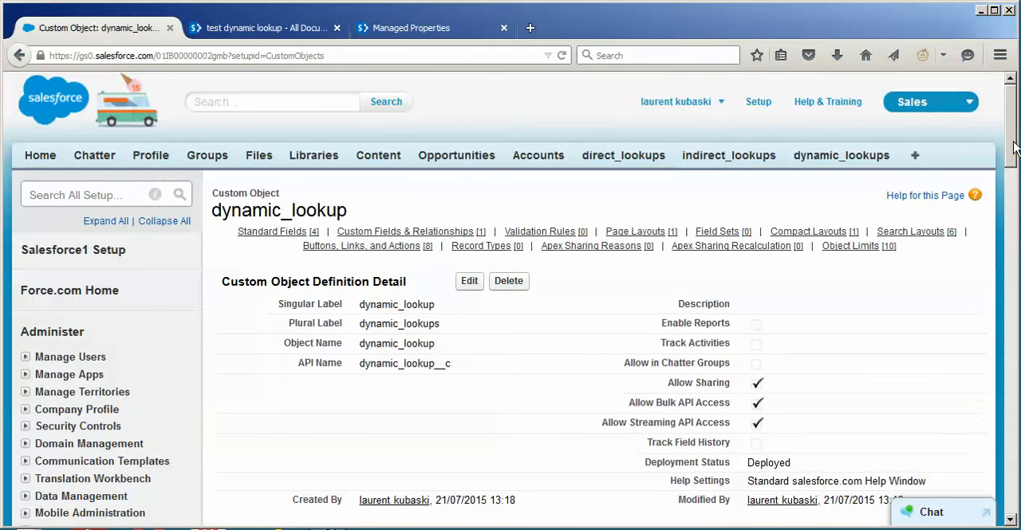
drag(1011, 142, 1014, 276)
click(231, 412)
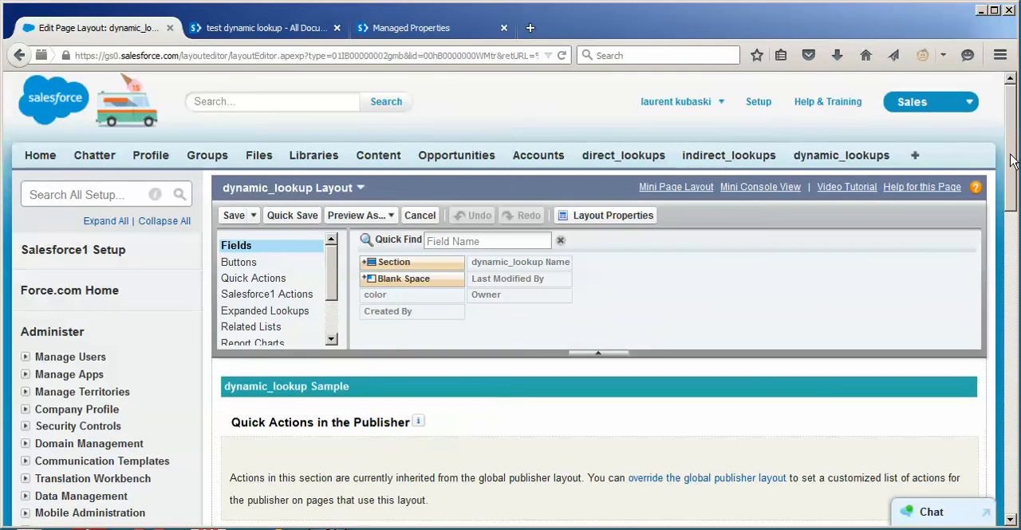
drag(1010, 159, 1018, 345)
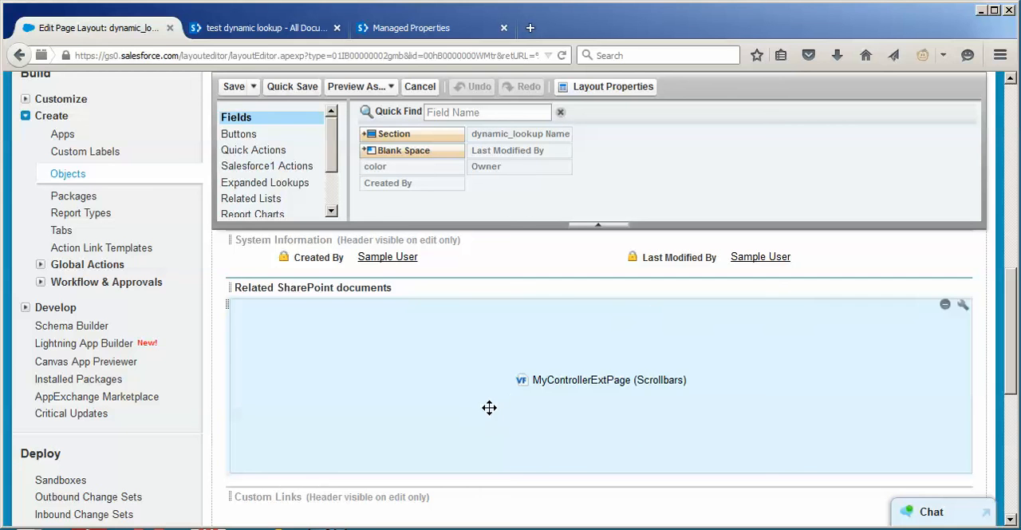
scroll(1009, 386, up, 15)
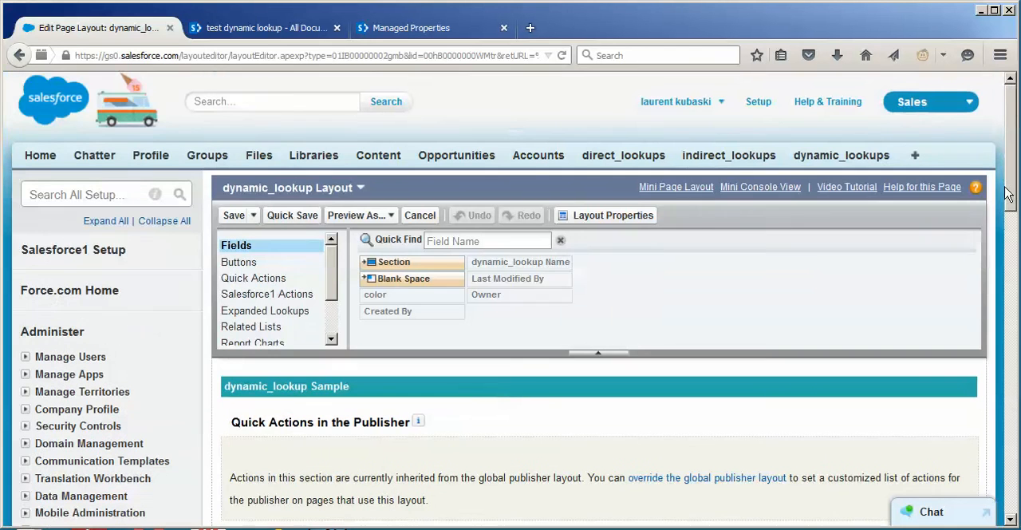
Open the dynamic lookup 1 record, set its color to RED and save the change
click(862, 157)
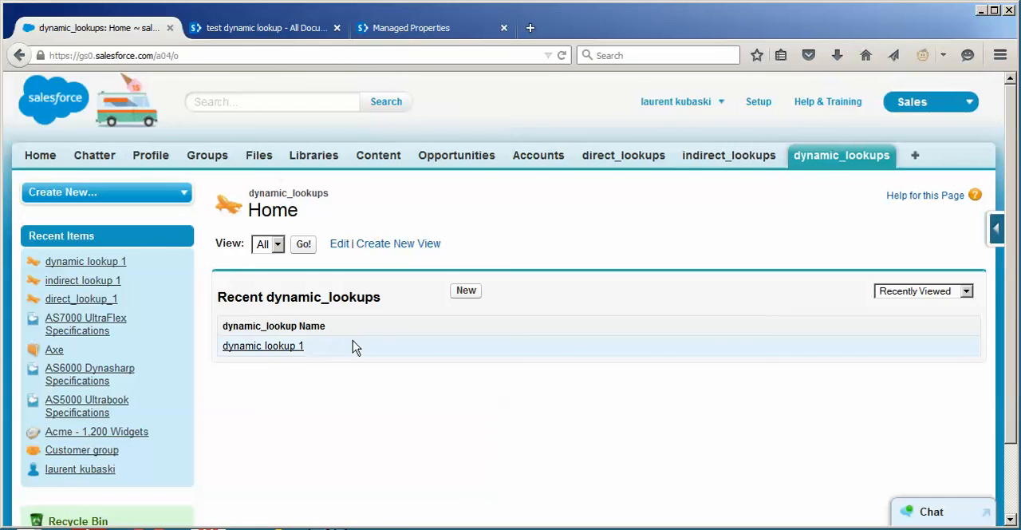
click(292, 346)
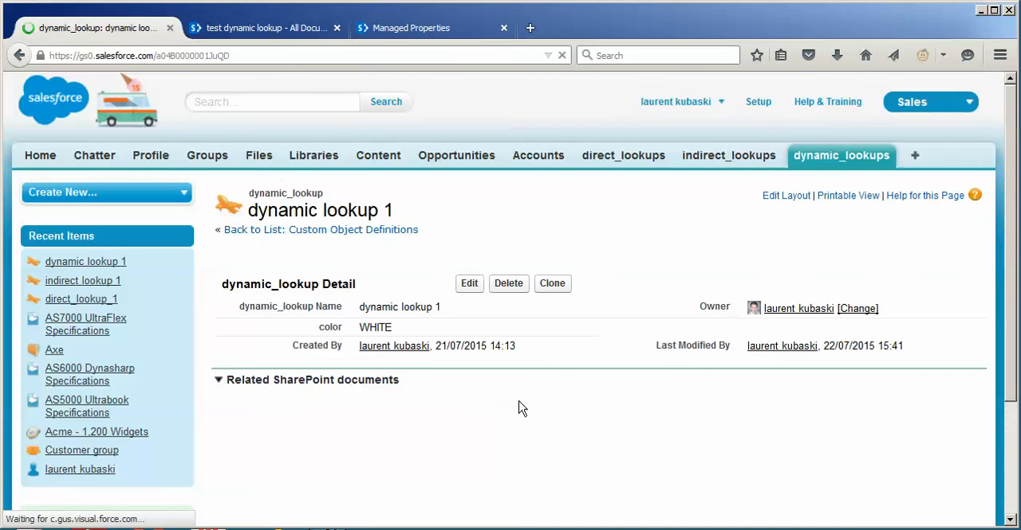
double_click(388, 334)
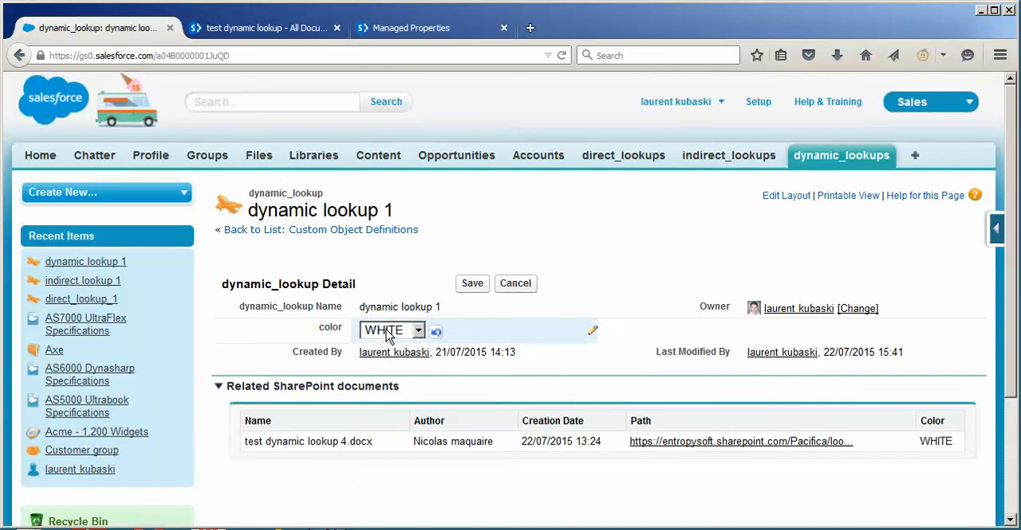
click(388, 333)
click(378, 390)
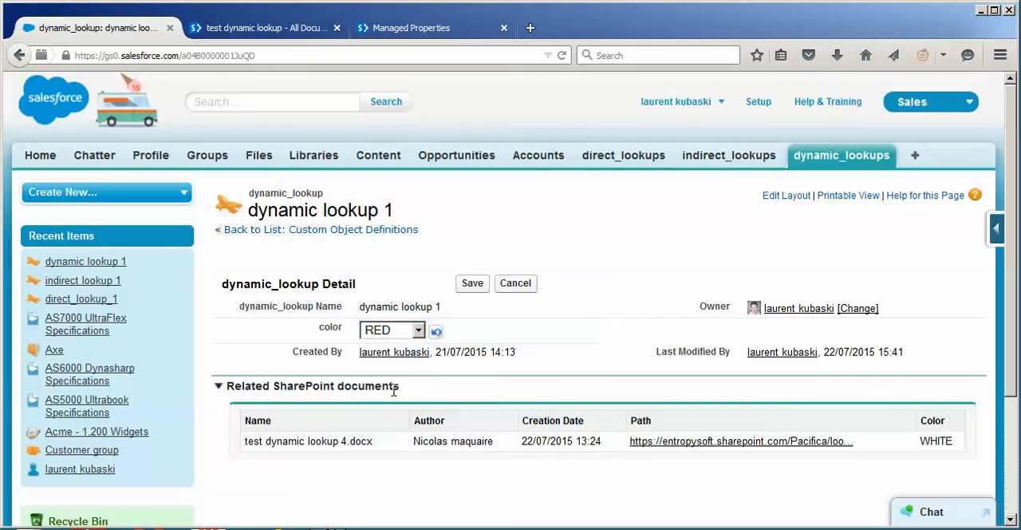
click(484, 294)
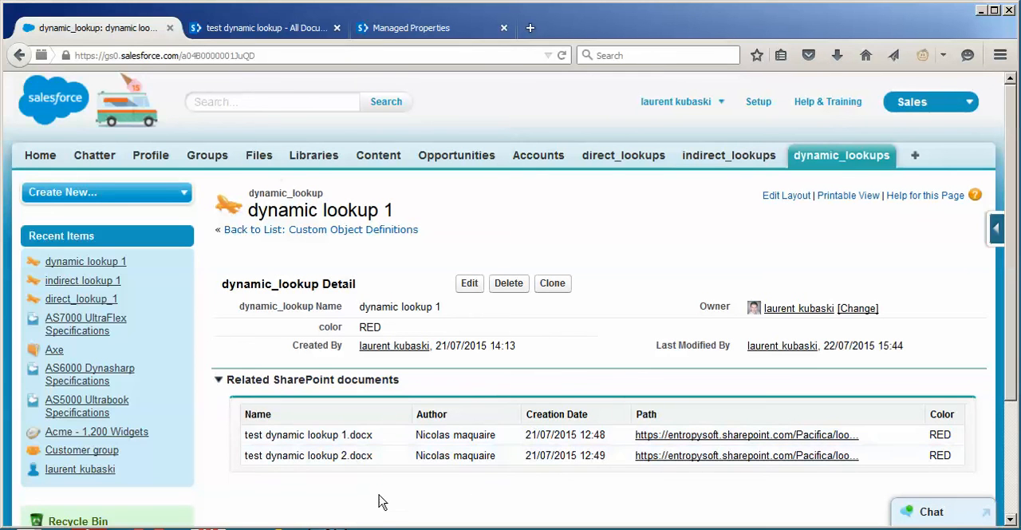
View the related SharePoint Online documents on the direct_lookup_1 record and on the indirect lookup 1 record
click(625, 160)
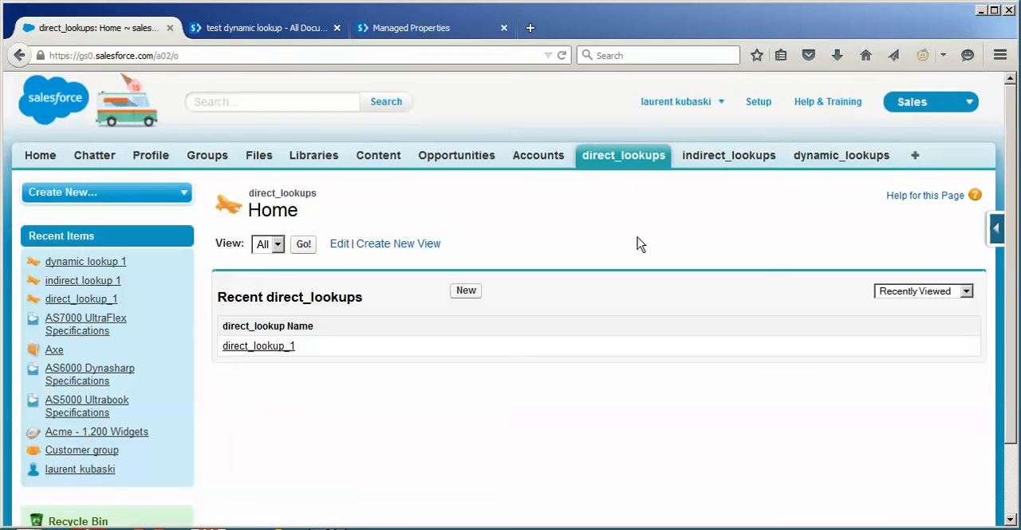
click(233, 348)
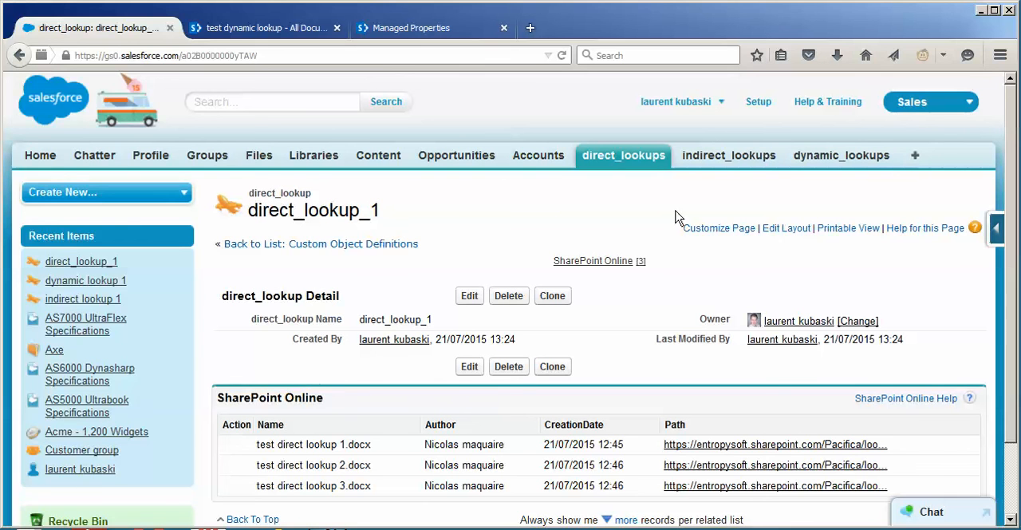
click(723, 156)
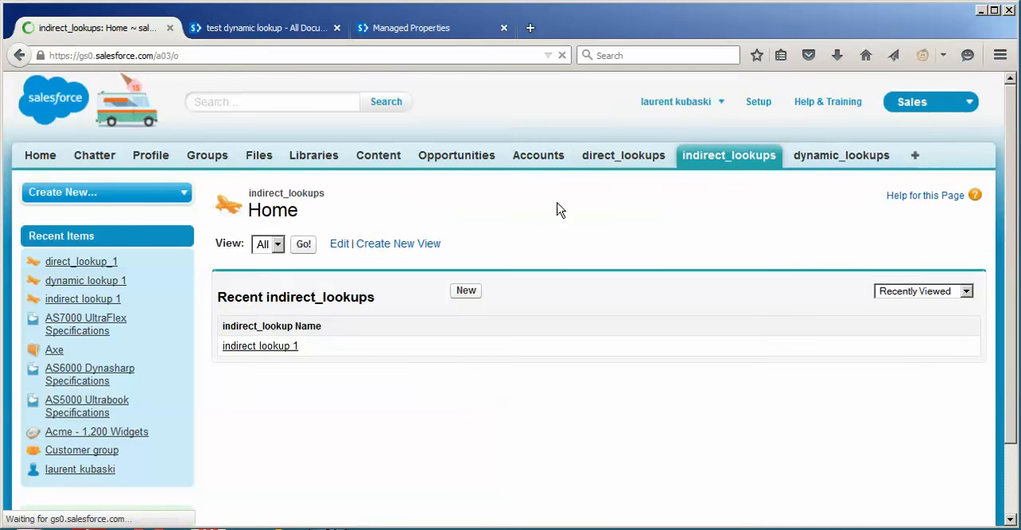
click(292, 347)
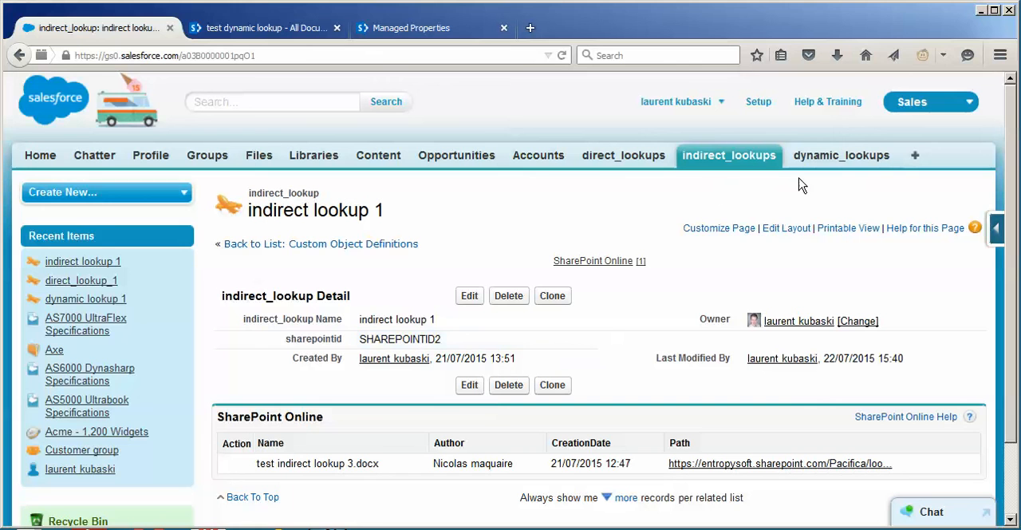
Reopen the dynamic lookup 1 record, set its color to WHITE, save it and check the related SharePoint documents
click(815, 158)
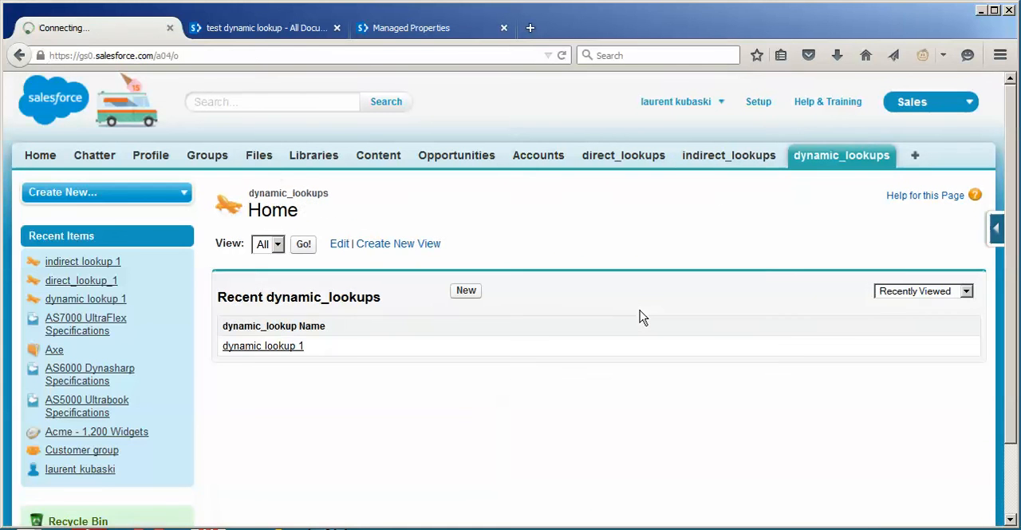
click(231, 347)
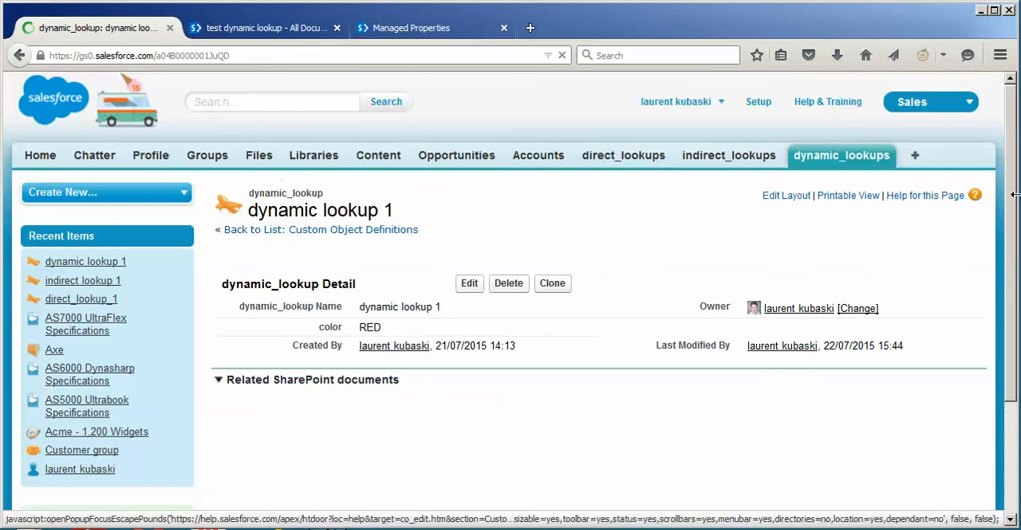
drag(1012, 211, 1011, 251)
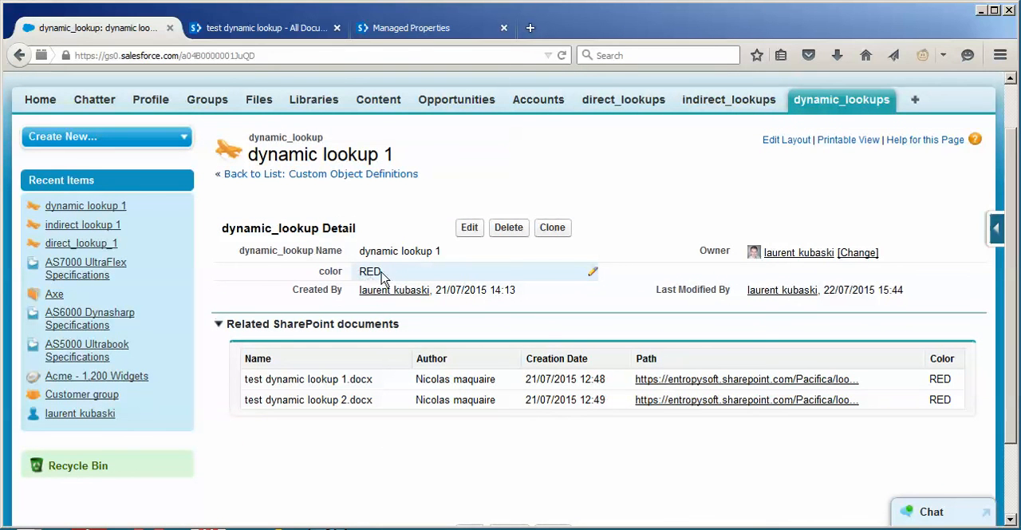
double_click(379, 277)
click(383, 276)
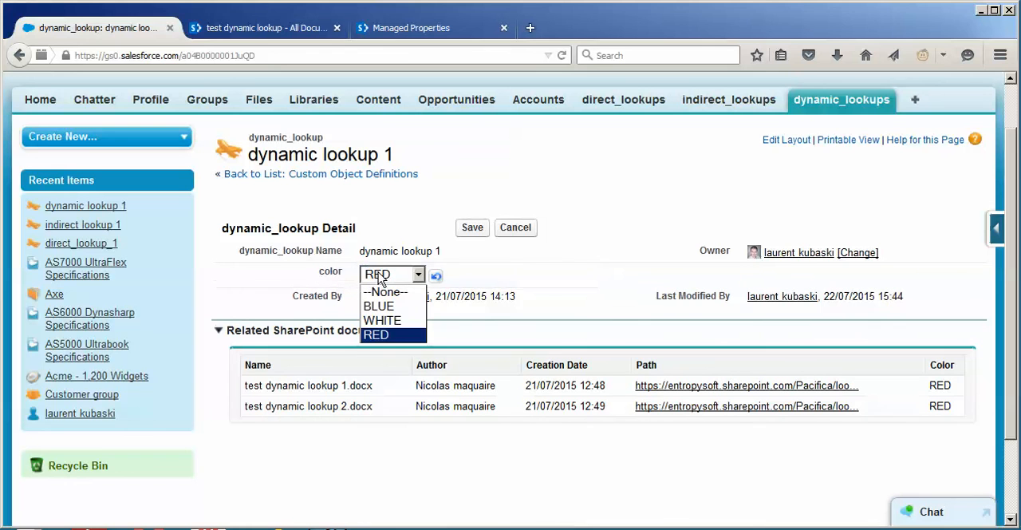
click(385, 326)
click(472, 230)
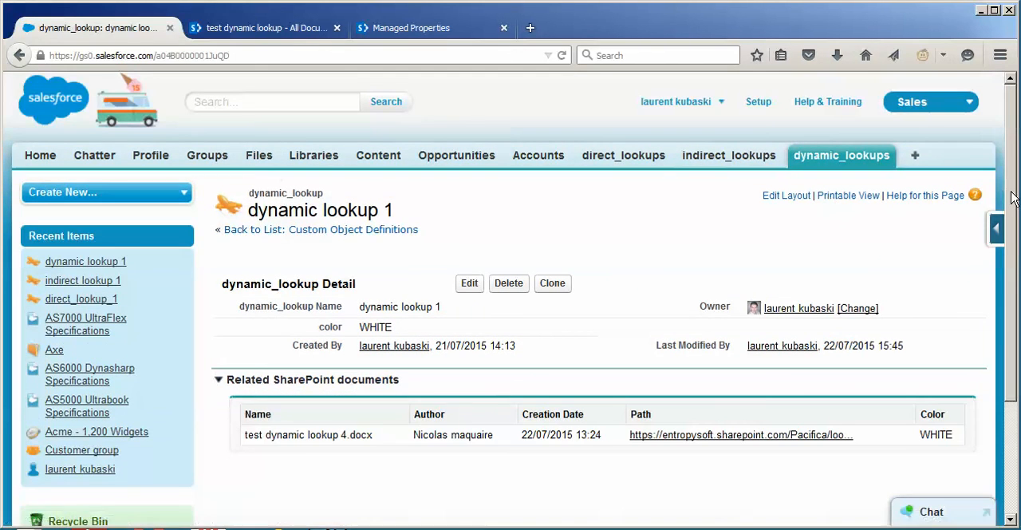
scroll(1014, 237, down, 1)
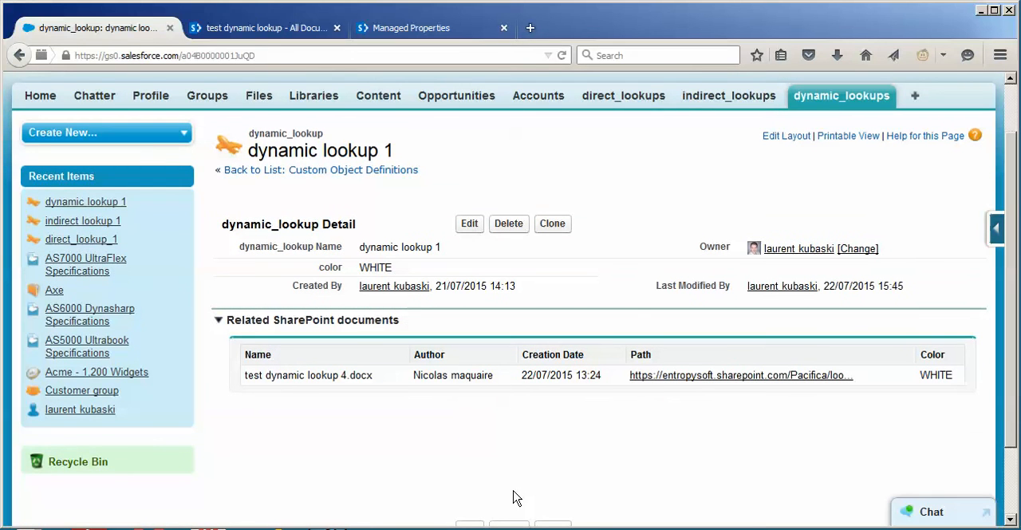